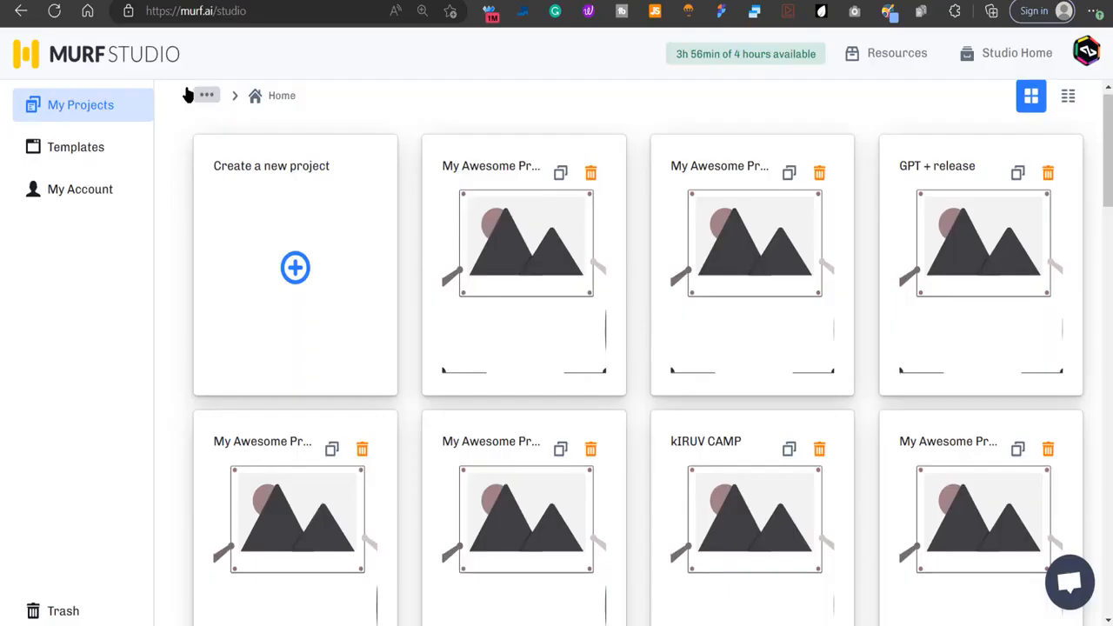
Switch to ChatGPT and copy the numbered explanations of the five foods' health benefits, from Salmon to Chia Seeds.
{"action": "left_click", "coordinate": [310, 278]}
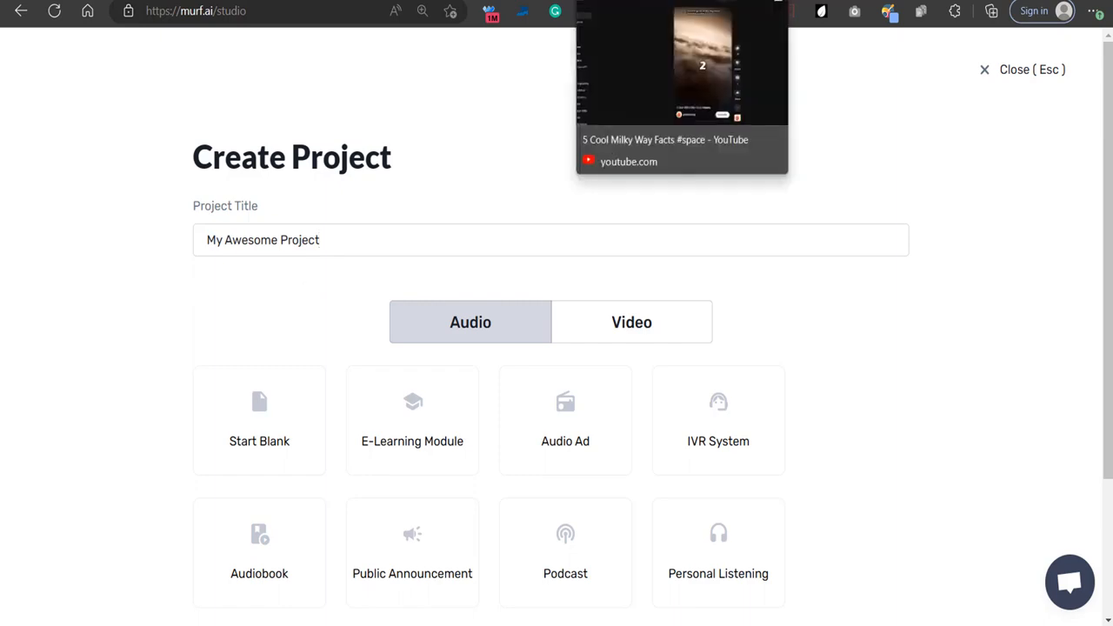
{"action": "left_click", "coordinate": [269, 1]}
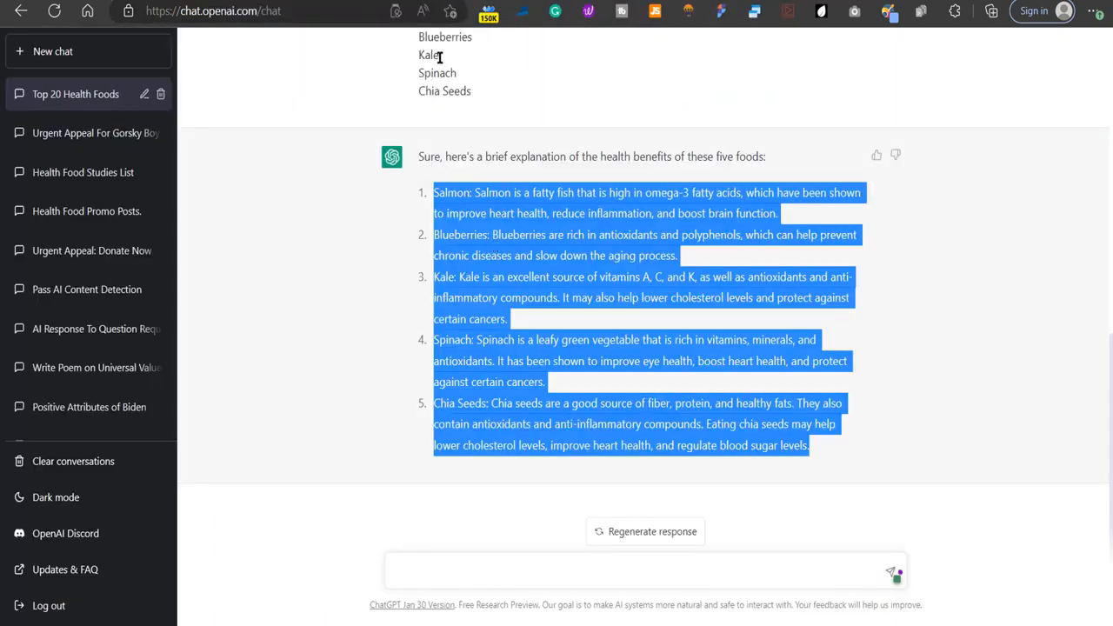
{"action": "right_click", "coordinate": [441, 190]}
{"action": "left_click", "coordinate": [474, 202]}
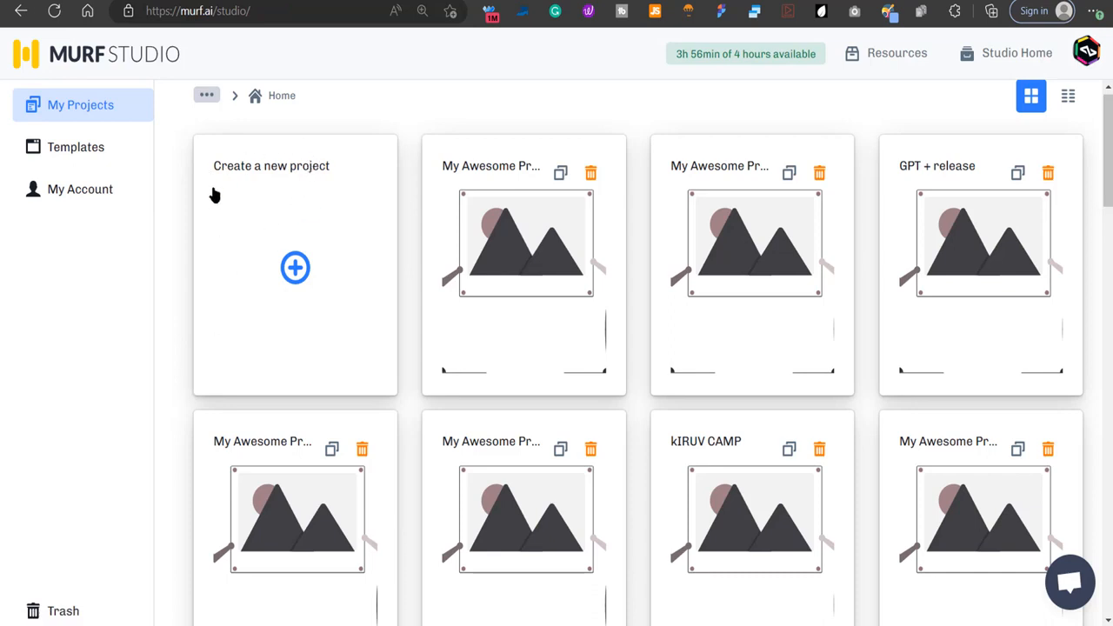
Switch to Murf Studio and create a blank audio project with the default title My Awesome Project.
{"action": "left_click", "coordinate": [295, 270]}
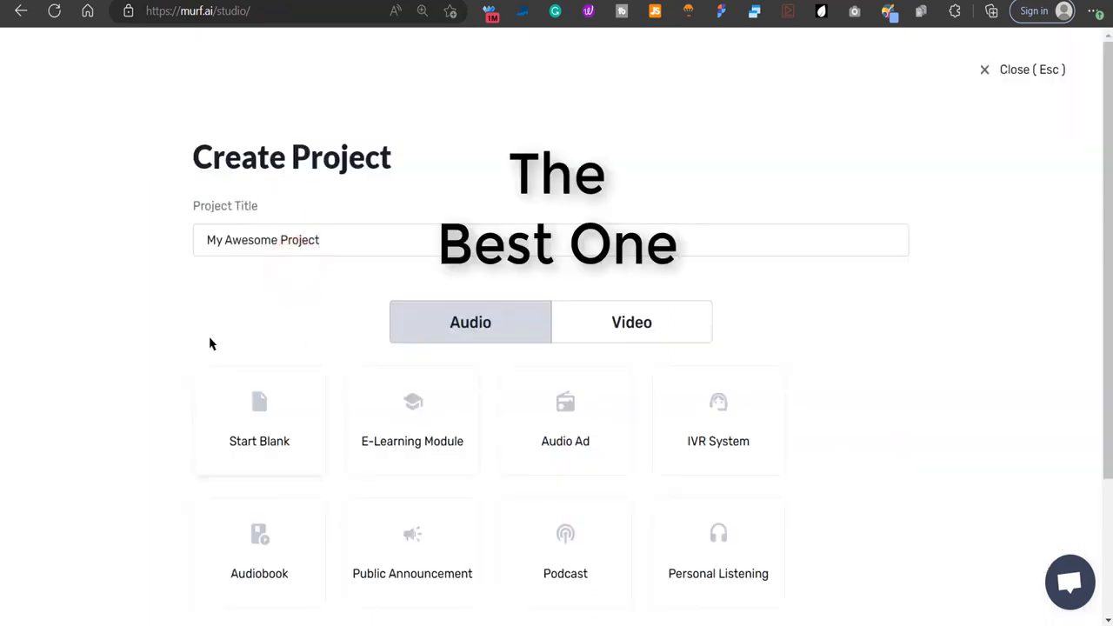
{"action": "left_click", "coordinate": [237, 420]}
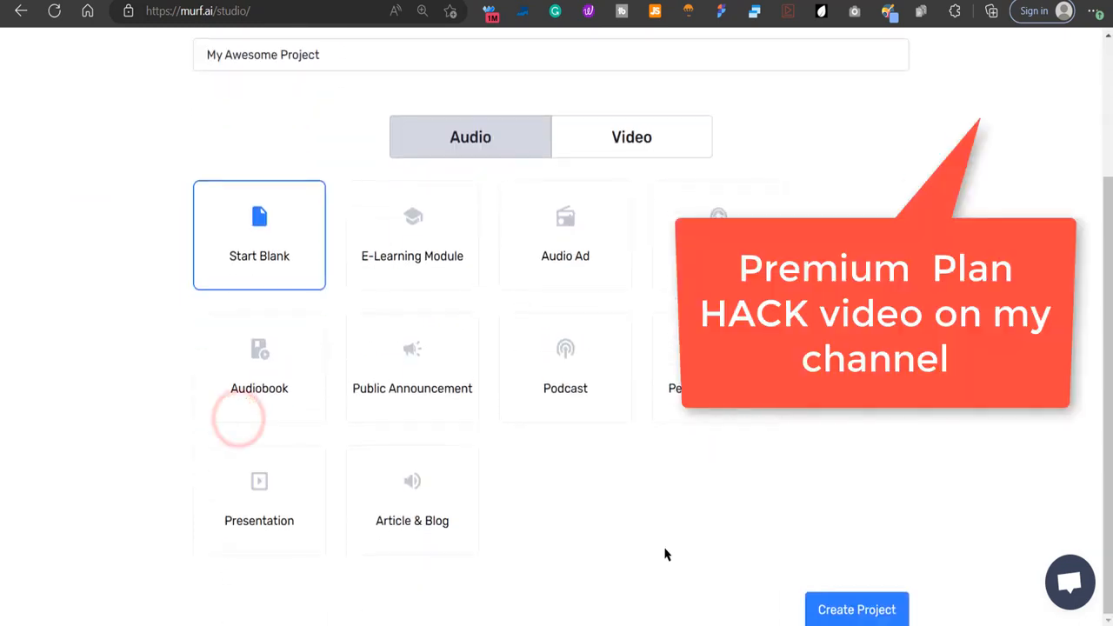
{"action": "left_click", "coordinate": [870, 612]}
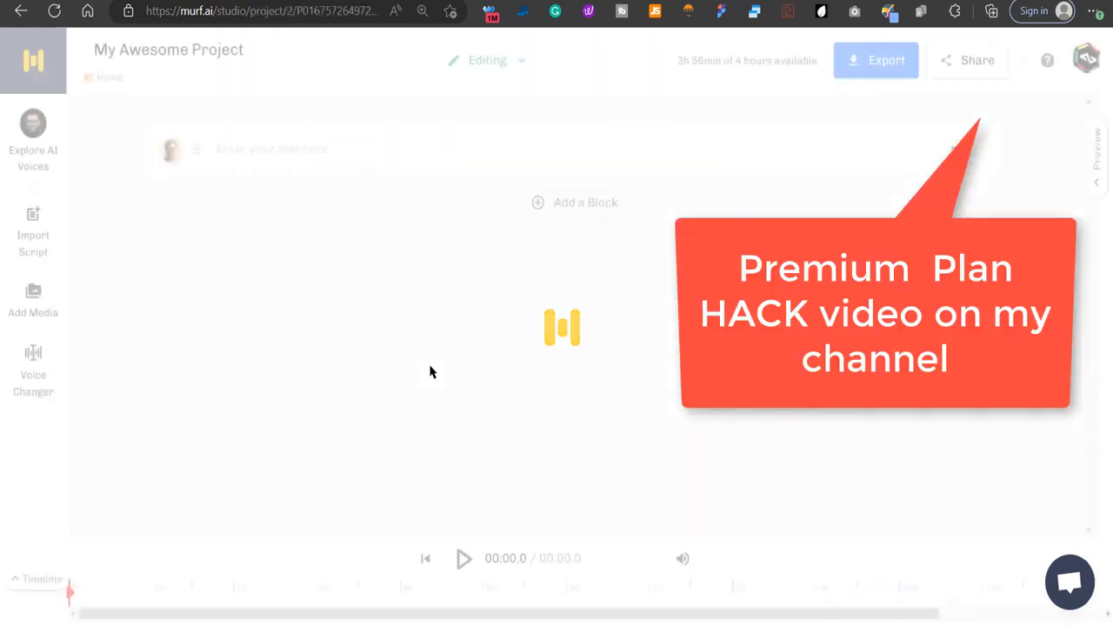
Paste the copied script into the first text block, split by paragraphs without splitting sentences.
{"action": "left_click", "coordinate": [263, 160]}
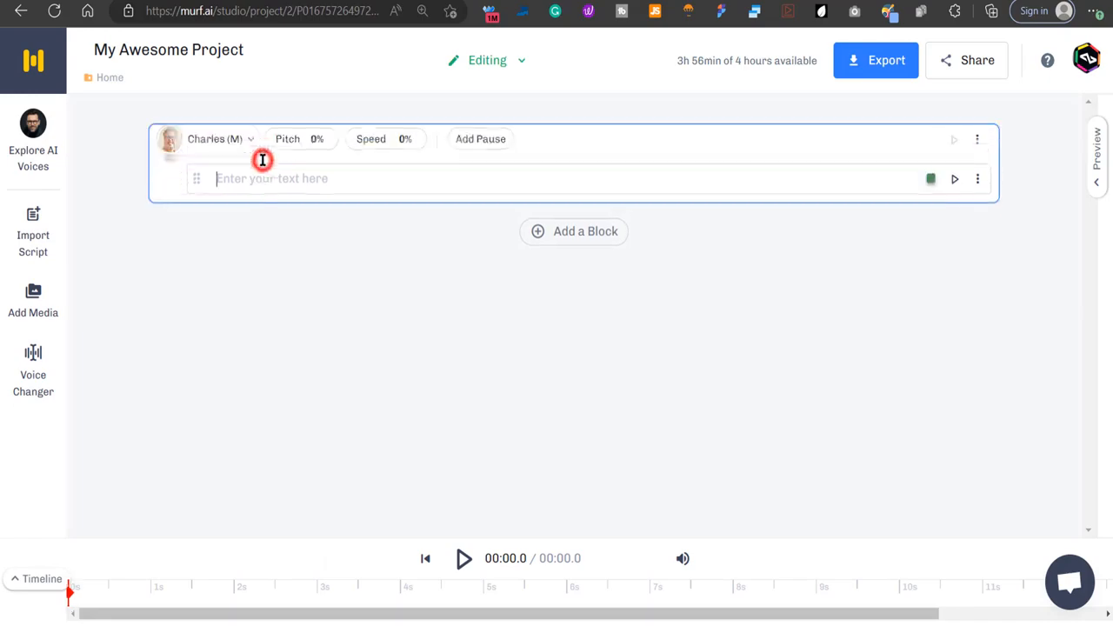
{"action": "key", "text": "ctrl+v"}
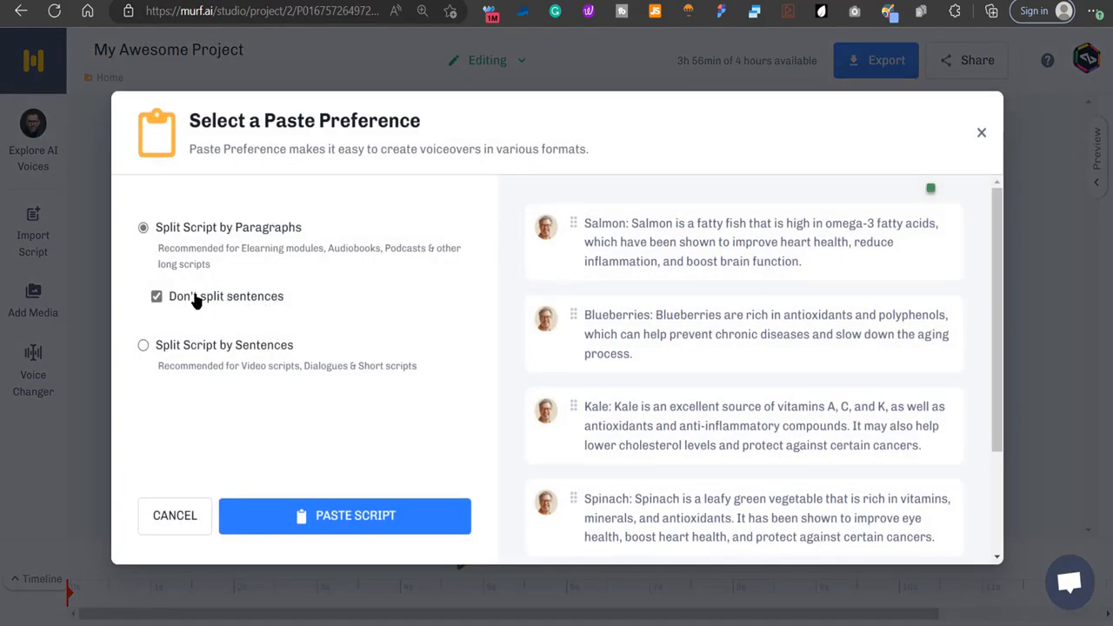
{"action": "left_click", "coordinate": [330, 522]}
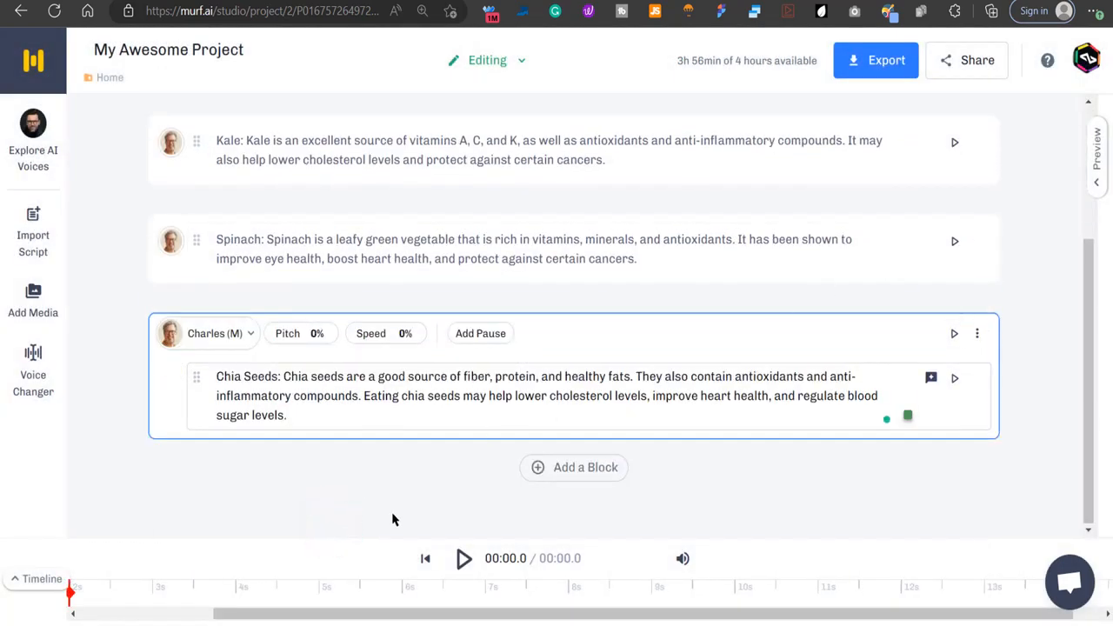
Browse the voices for the Salmon block, preview Clint, and select Charles (M) as its voice.
{"action": "scroll", "coordinate": [393, 487], "scroll_direction": "up", "scroll_amount": 3}
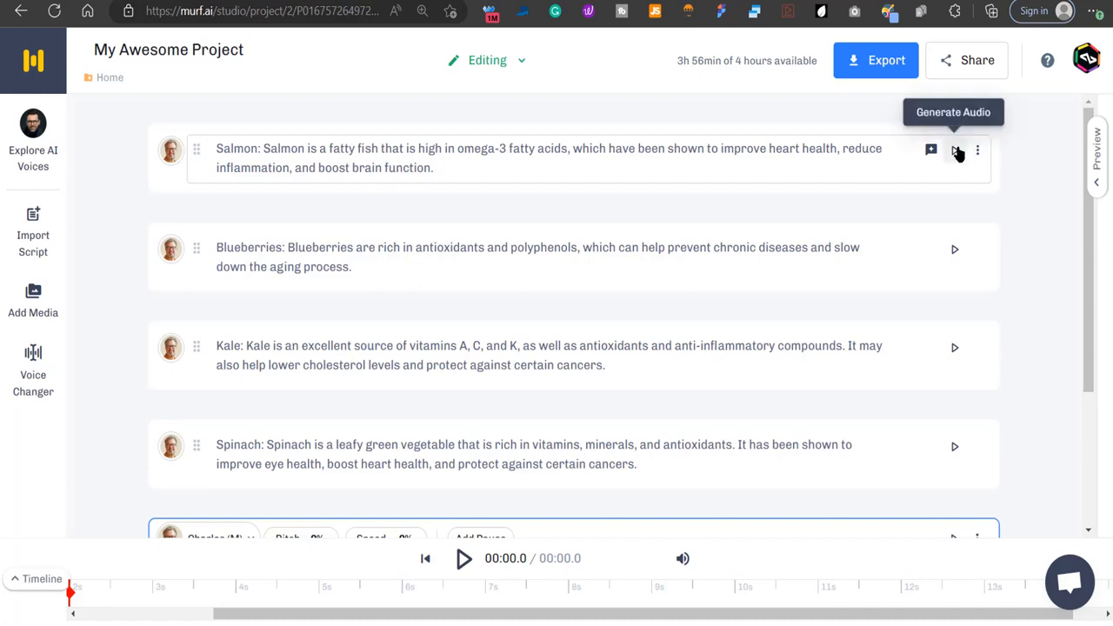
{"action": "left_click", "coordinate": [168, 165]}
{"action": "scroll", "coordinate": [656, 379], "scroll_direction": "down", "scroll_amount": 5}
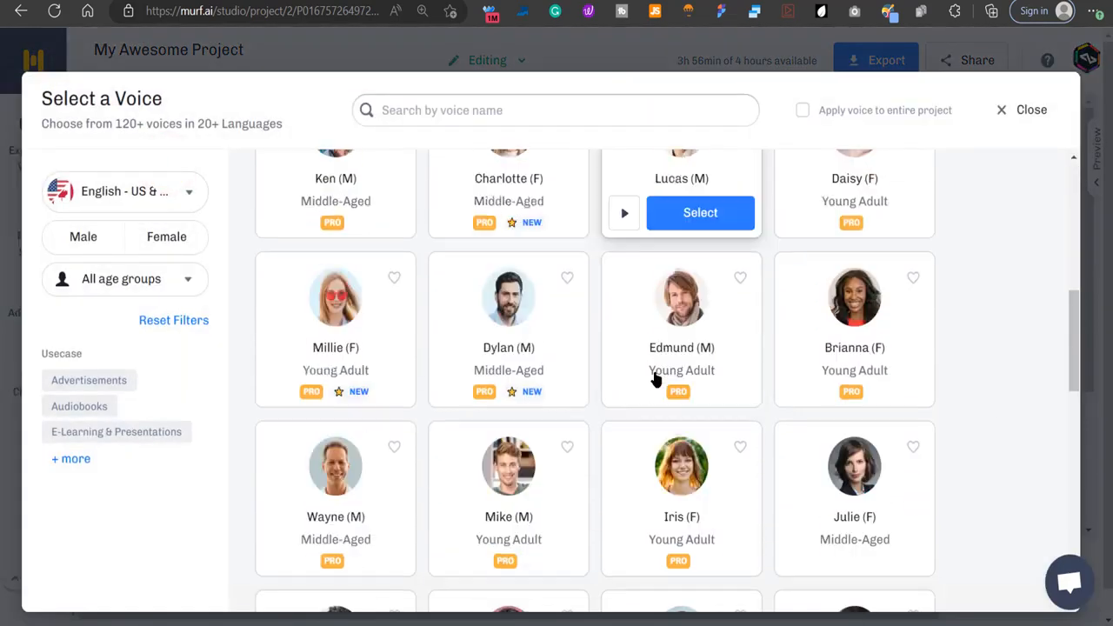
{"action": "scroll", "coordinate": [655, 380], "scroll_direction": "down", "scroll_amount": 5}
{"action": "scroll", "coordinate": [653, 378], "scroll_direction": "up", "scroll_amount": 10}
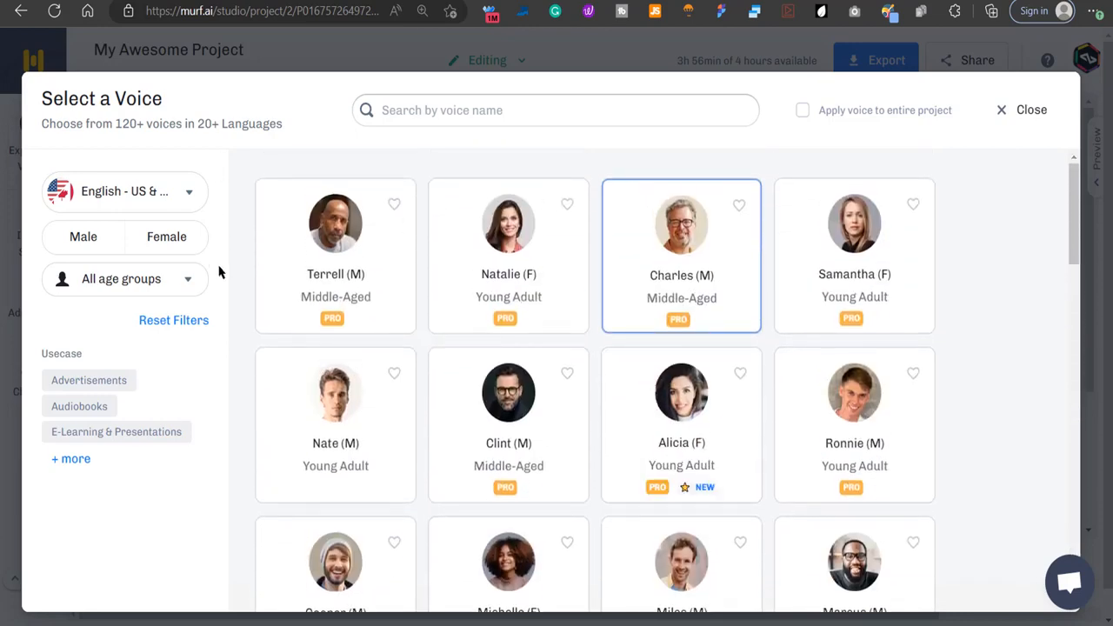
{"action": "mouse_move", "coordinate": [303, 496]}
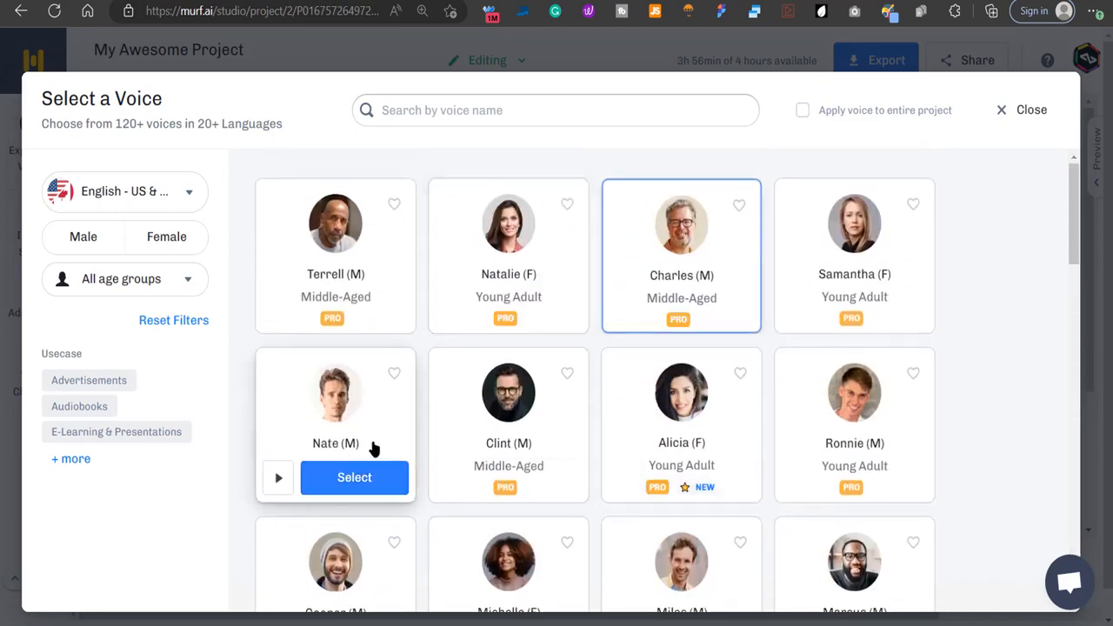
{"action": "mouse_move", "coordinate": [446, 465]}
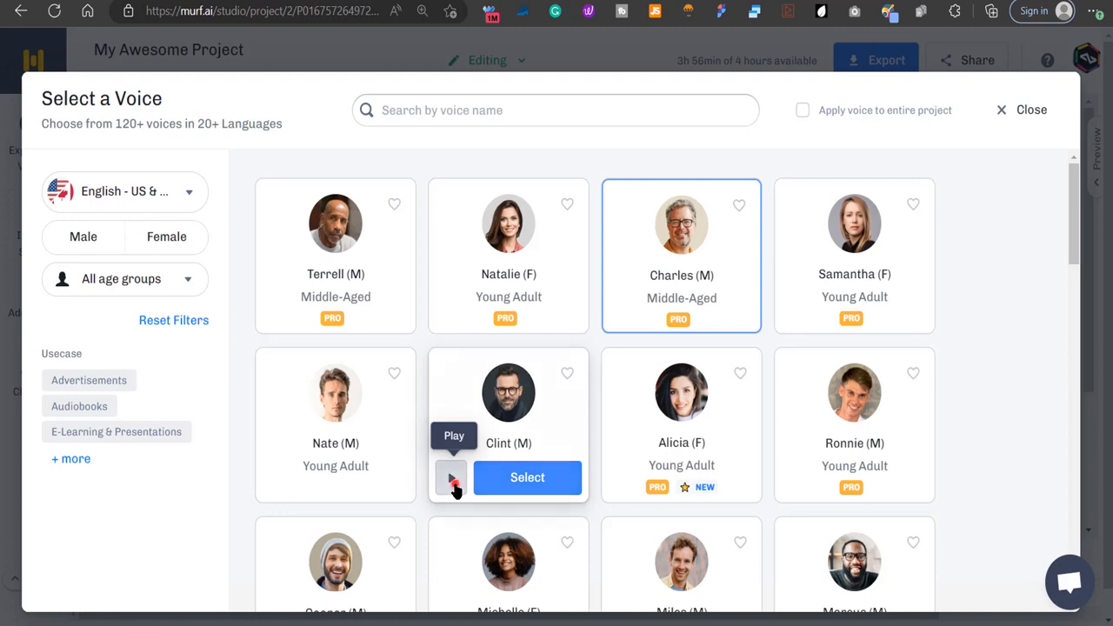
{"action": "left_click", "coordinate": [452, 483]}
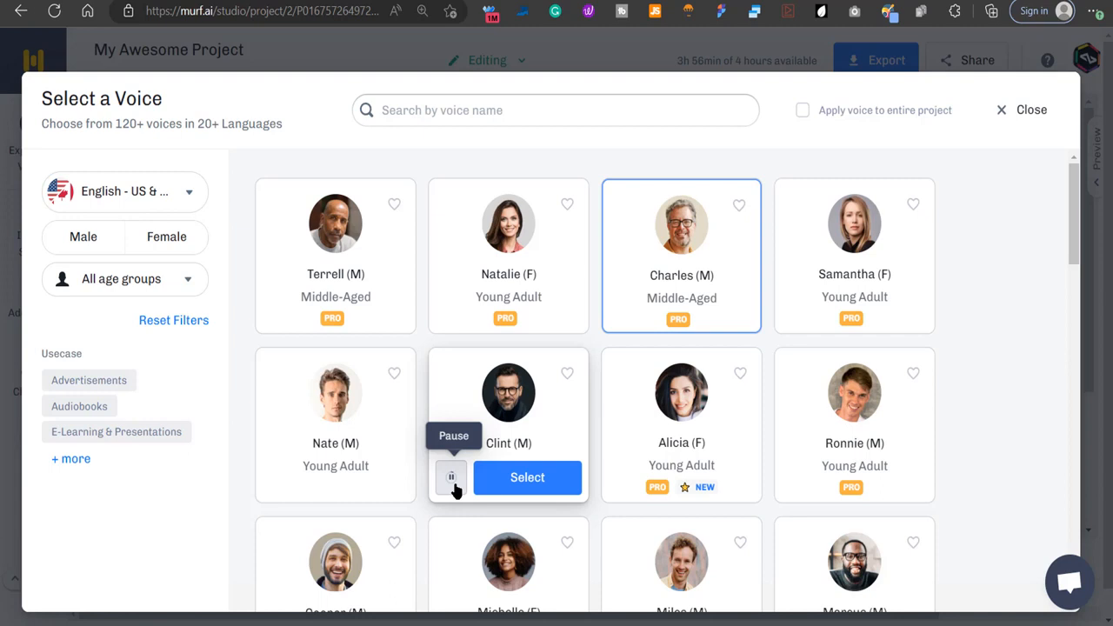
{"action": "left_click", "coordinate": [452, 478]}
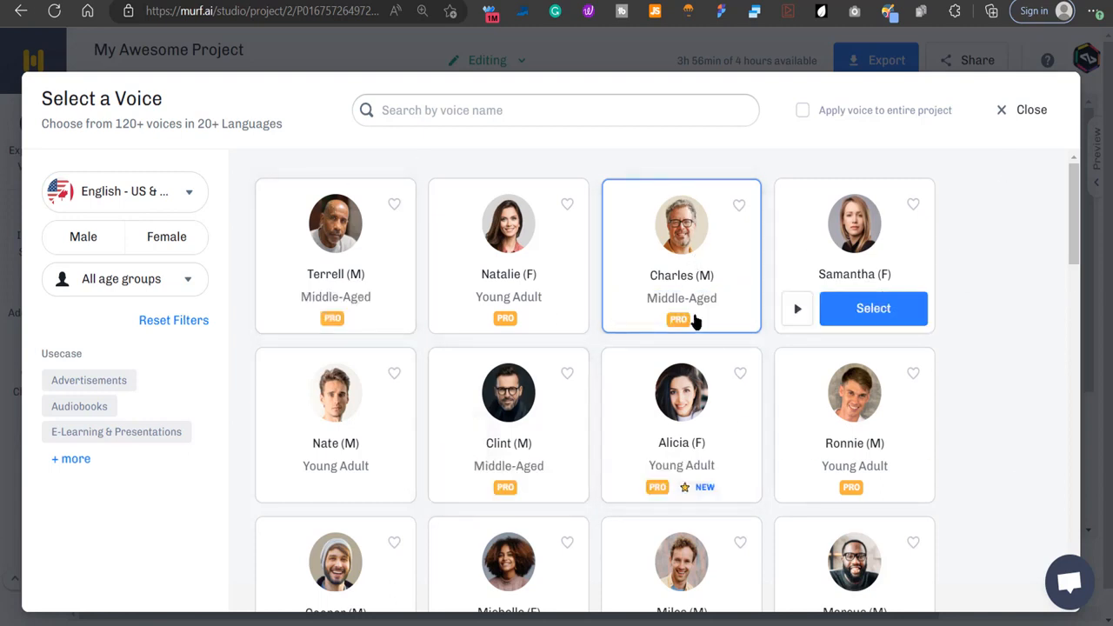
{"action": "left_click", "coordinate": [687, 309]}
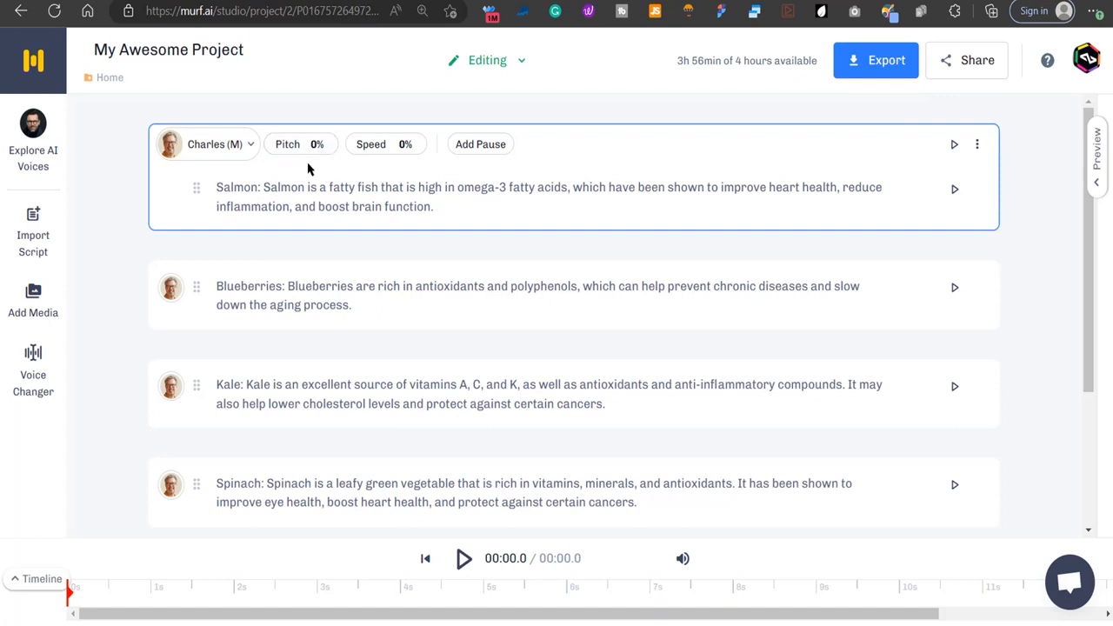
Try to delete the leading "Salmon:" label from the first script block.
{"action": "left_click", "coordinate": [265, 185]}
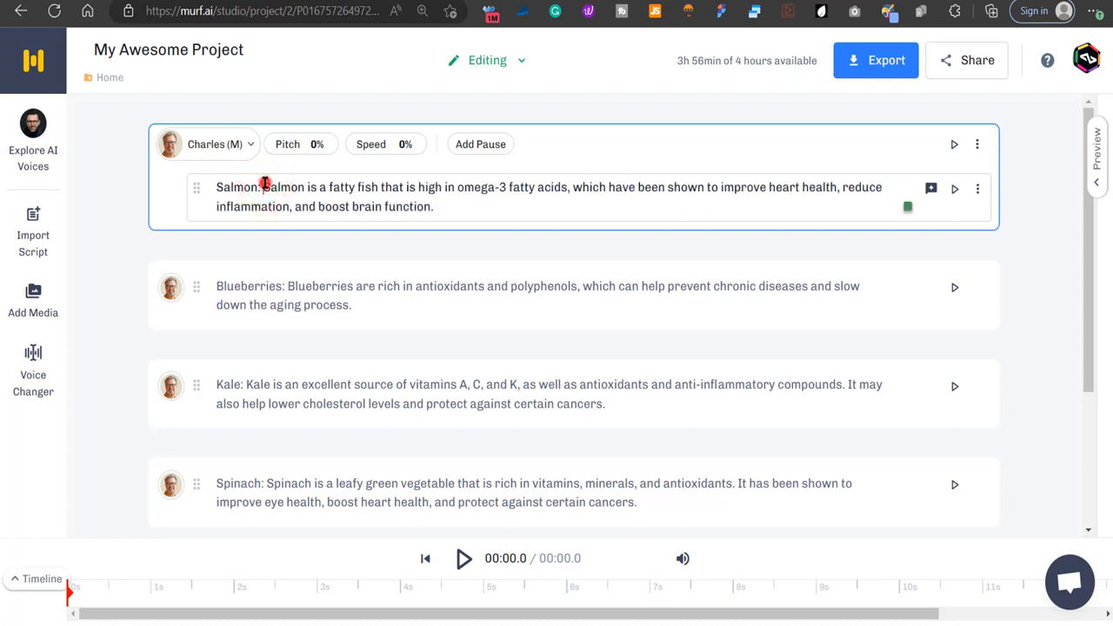
{"action": "left_click_drag", "start_coordinate": [264, 184], "coordinate": [213, 184]}
{"action": "key", "text": "BackSpace"}
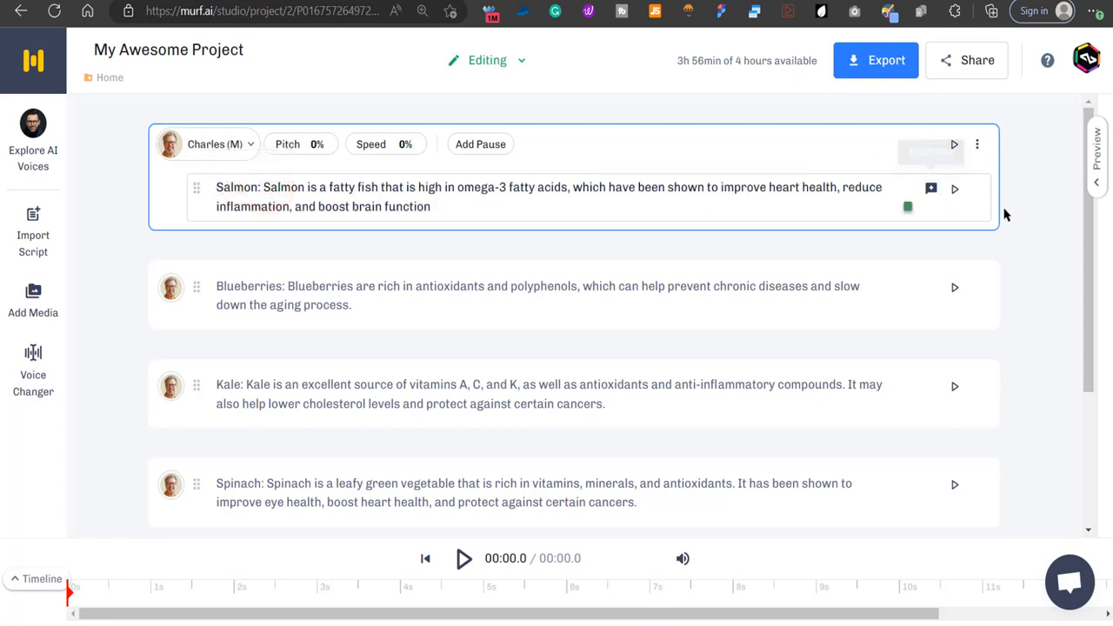
Generate and play the Salmon block's voiceover, and restore the period after "brain function".
{"action": "left_click", "coordinate": [953, 199]}
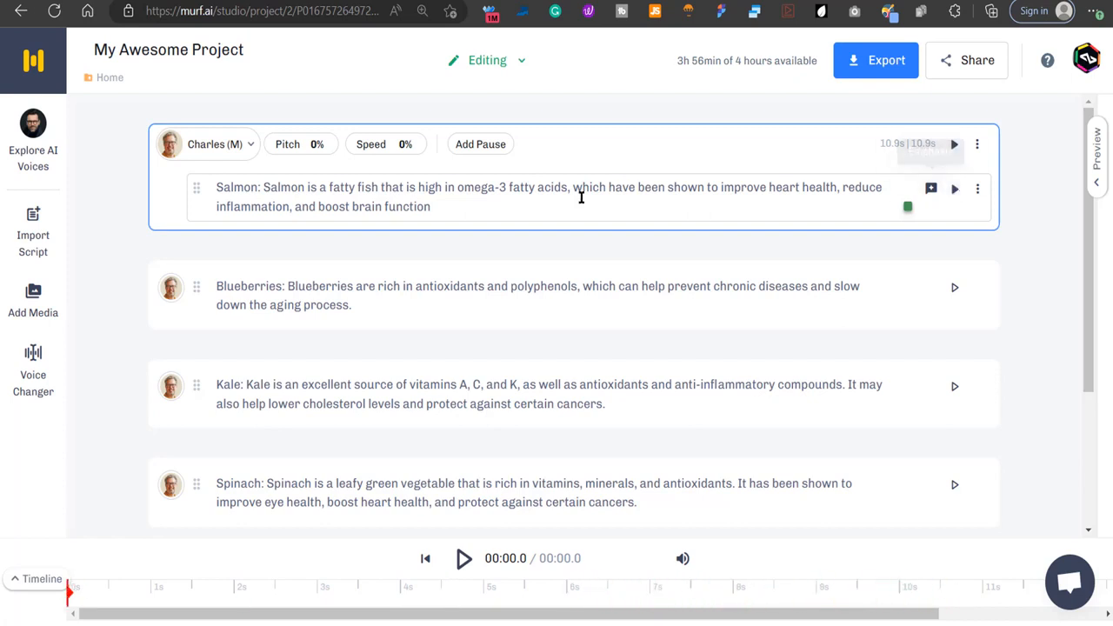
{"action": "left_click", "coordinate": [469, 201]}
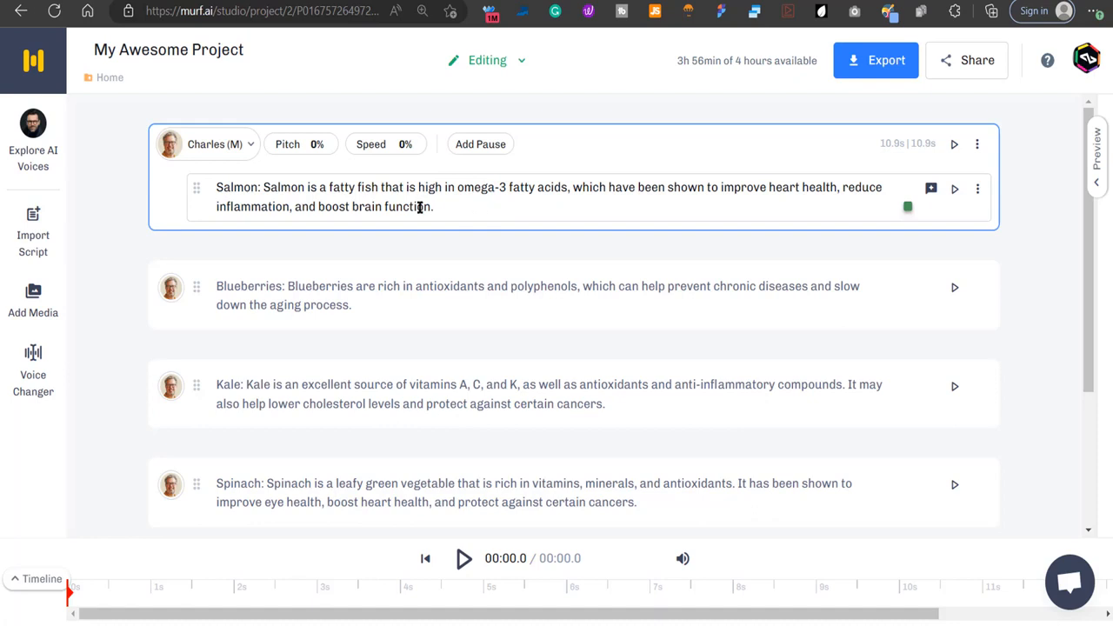
Preview the suggested pronunciation ˈfæti for the word "fatty" in the Salmon block and keep the default pronunciation.
{"action": "left_click", "coordinate": [345, 185]}
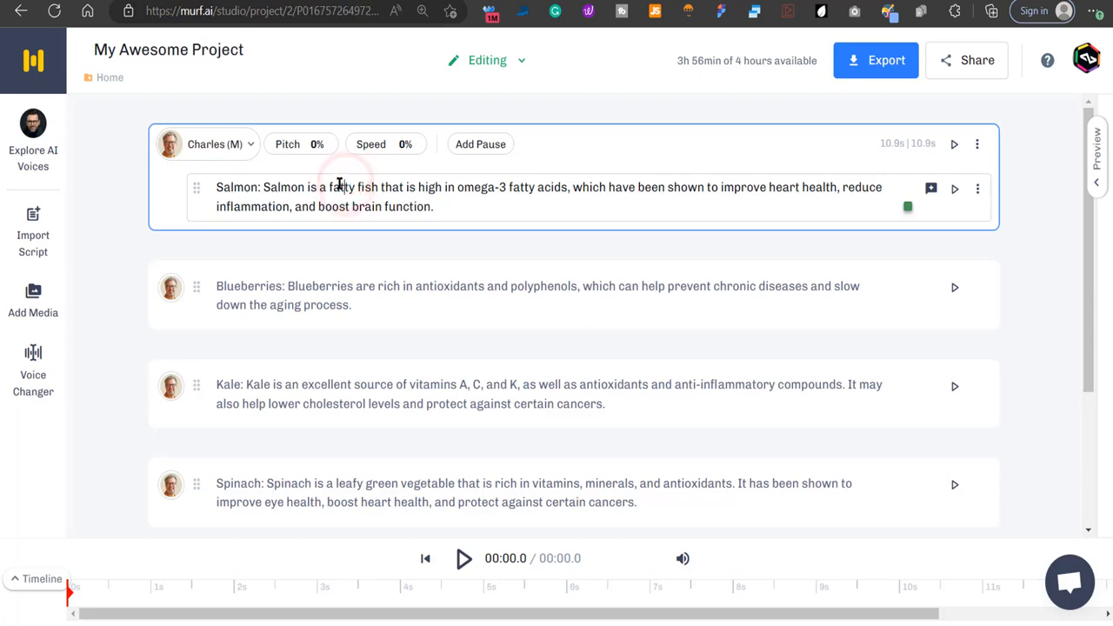
{"action": "double_click", "coordinate": [338, 187]}
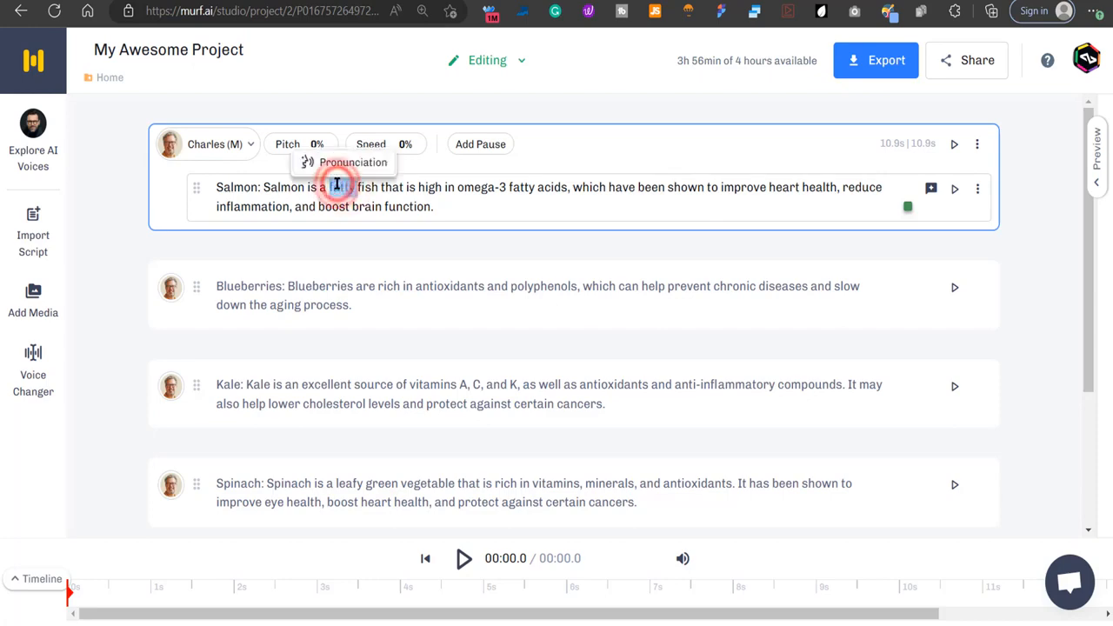
{"action": "left_click", "coordinate": [344, 163]}
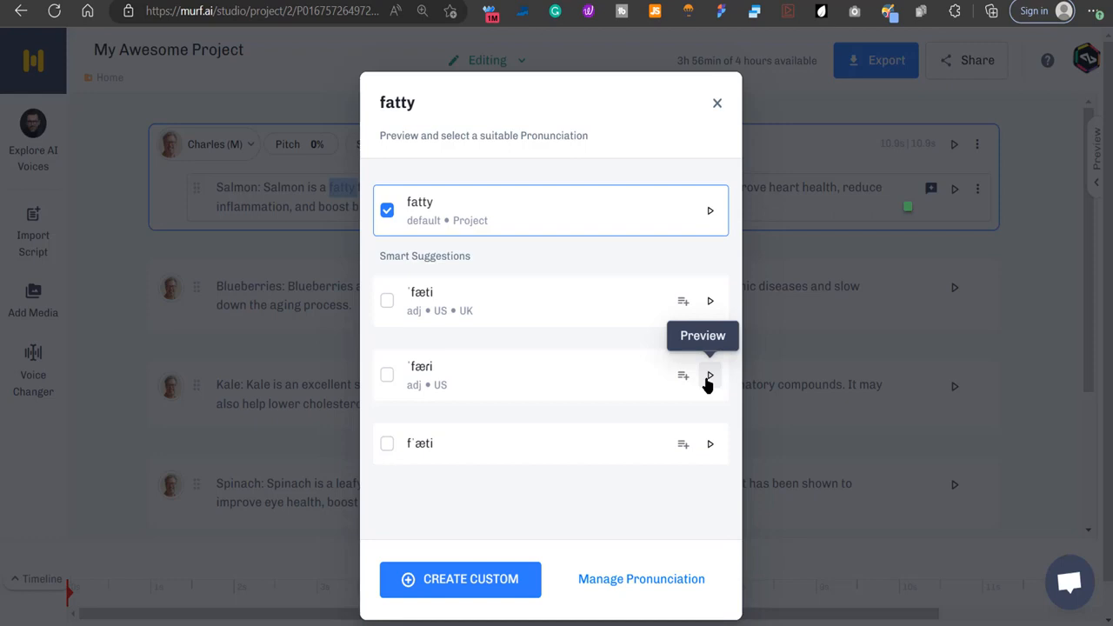
{"action": "left_click", "coordinate": [710, 302]}
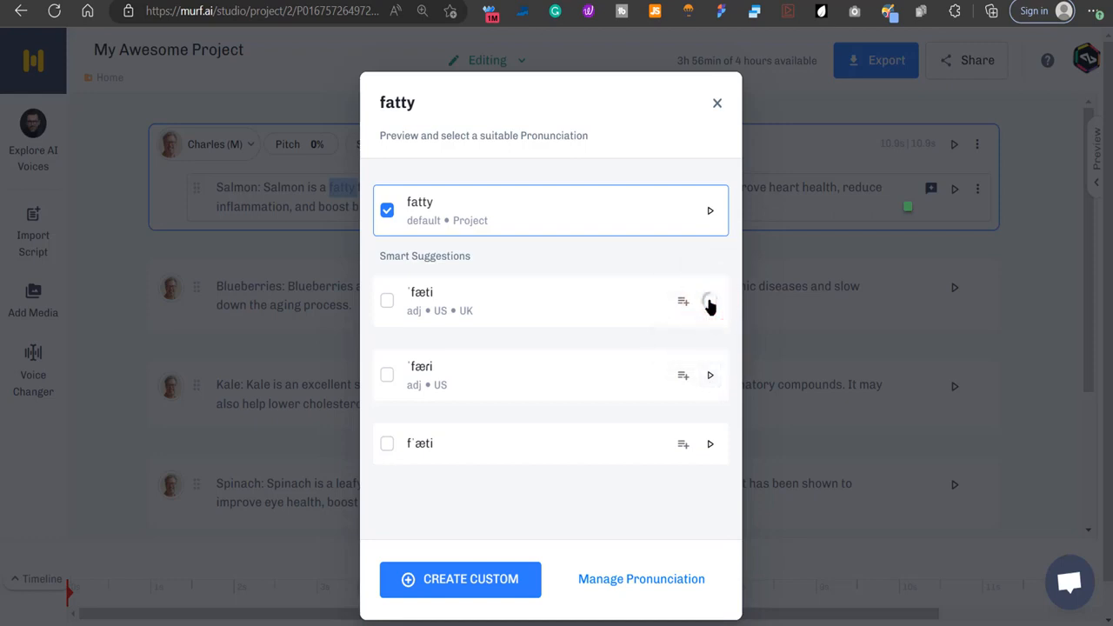
{"action": "left_click", "coordinate": [709, 302]}
{"action": "left_click", "coordinate": [611, 227]}
{"action": "left_click", "coordinate": [717, 102]}
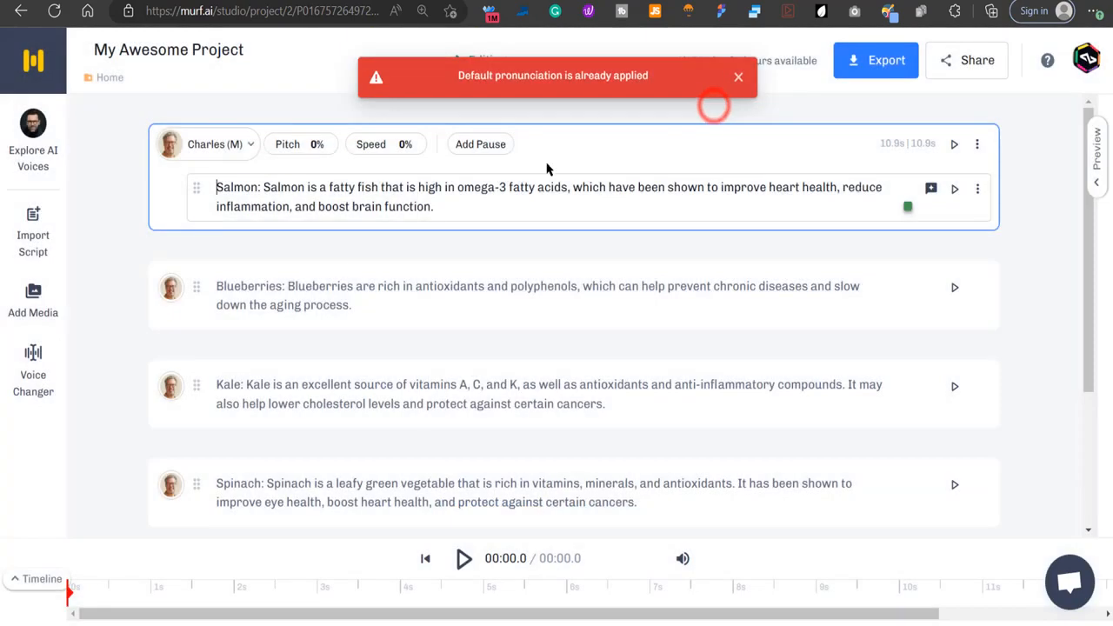
View the pause length options for the point after "fatty acids," in the Salmon block without adding a pause.
{"action": "left_click", "coordinate": [452, 206]}
{"action": "left_click", "coordinate": [575, 186]}
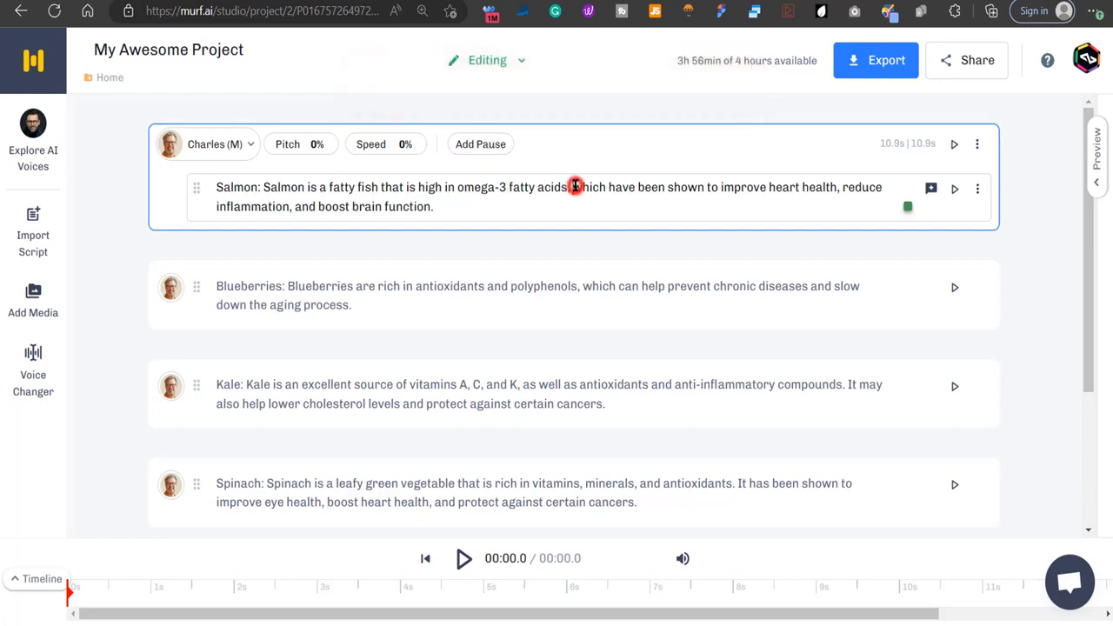
{"action": "left_click", "coordinate": [482, 145]}
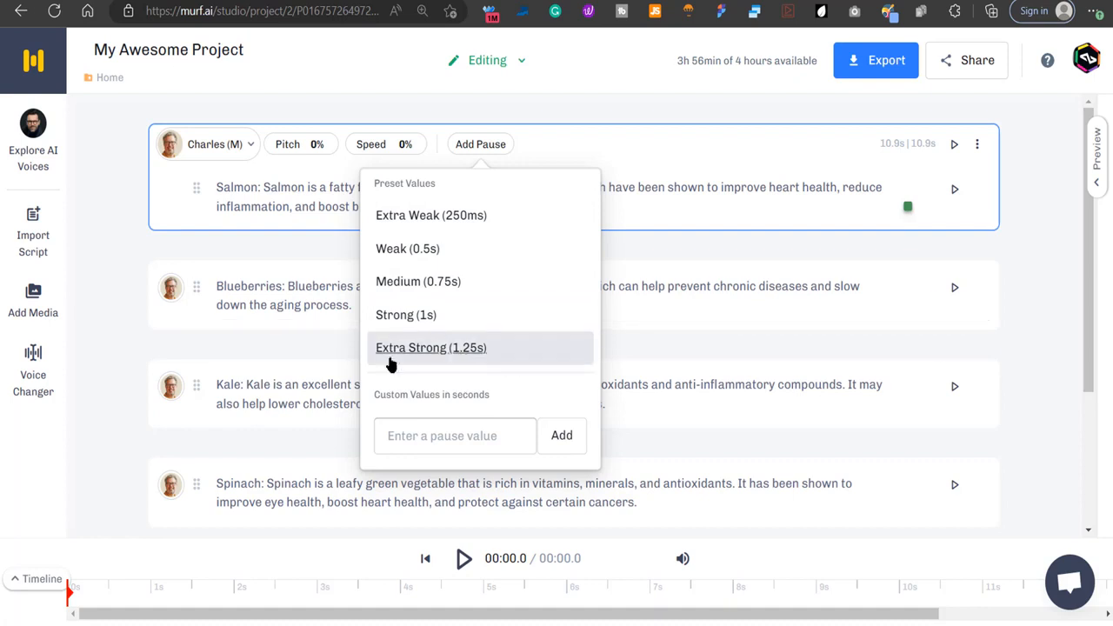
{"action": "left_click", "coordinate": [726, 203]}
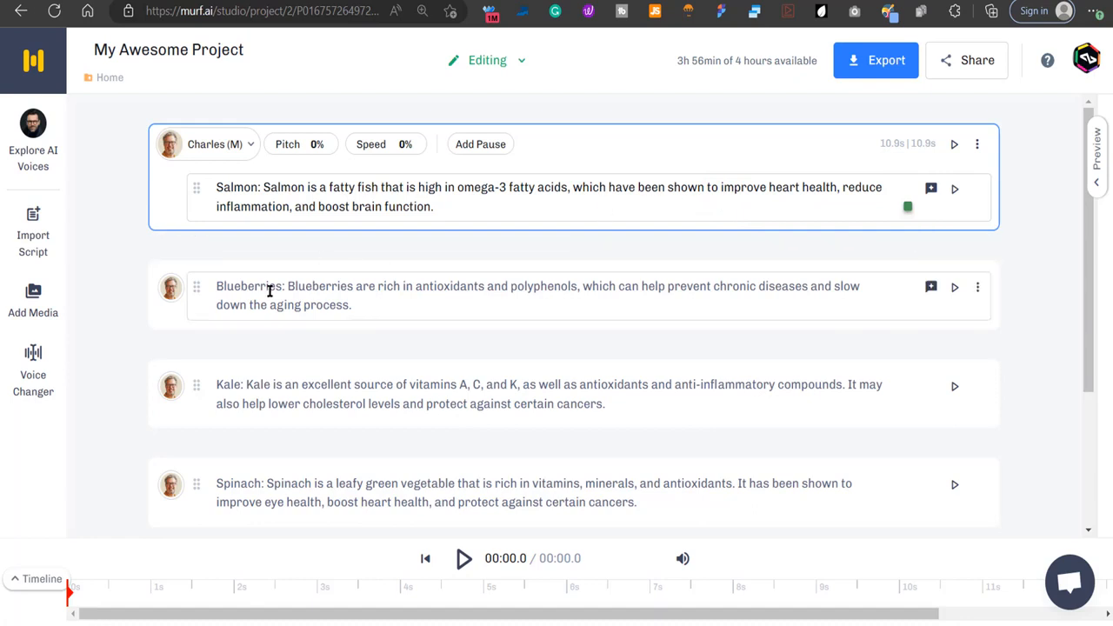
Remove the repeated food-name label and colon from the start of every script block, including "Blueberries:".
{"action": "left_click_drag", "start_coordinate": [289, 288], "coordinate": [208, 296]}
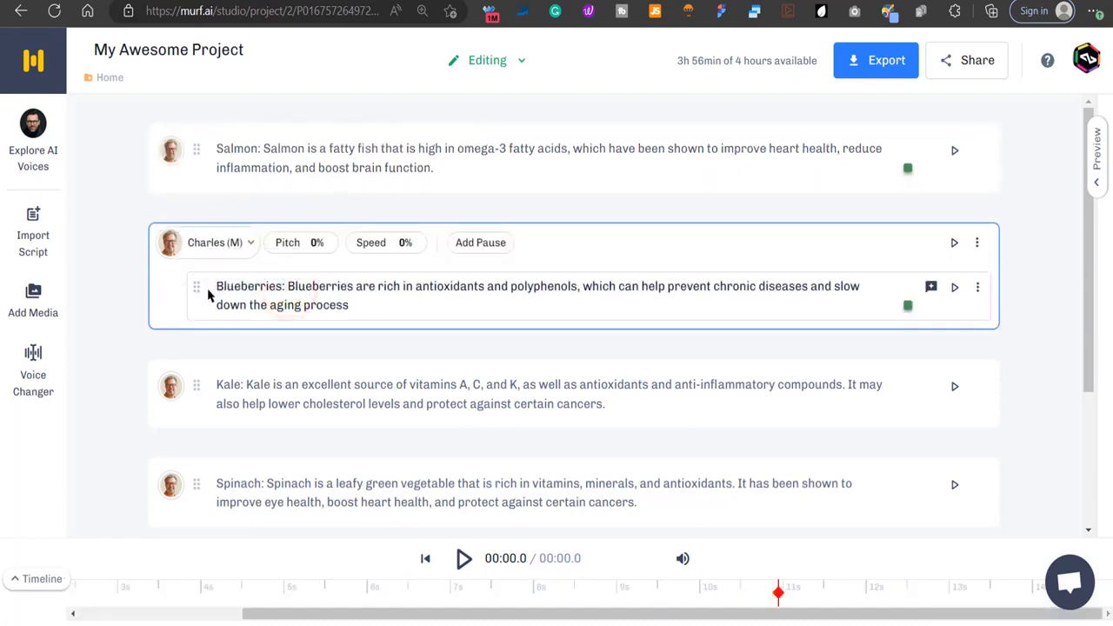
{"action": "left_click", "coordinate": [287, 286]}
{"action": "left_click_drag", "start_coordinate": [288, 286], "coordinate": [238, 291]}
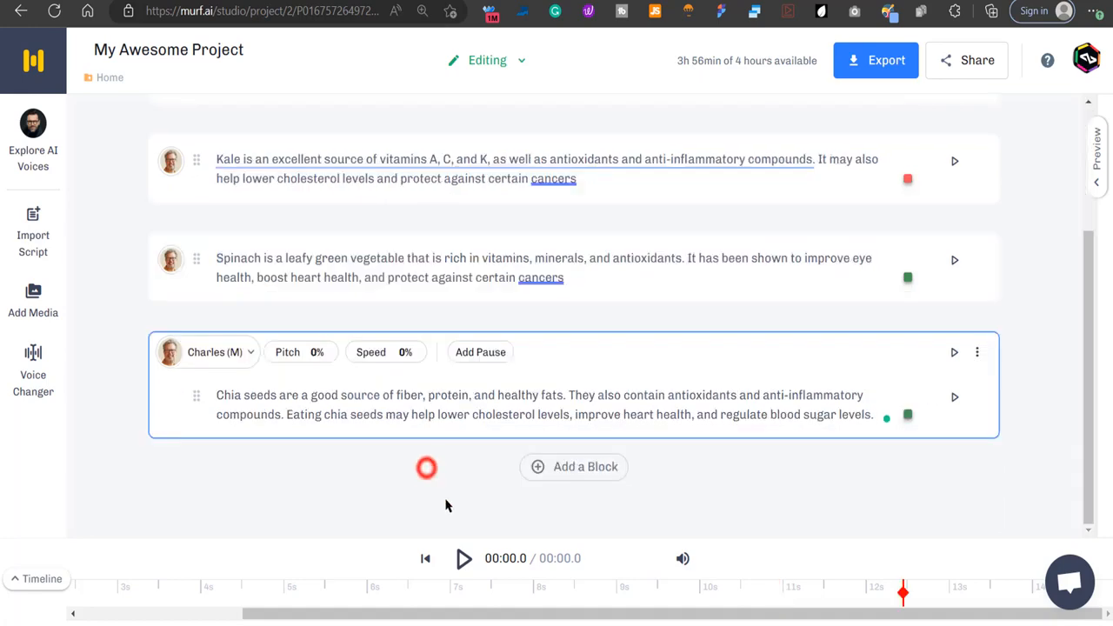
Export the project's script as a .TXT file without including pauses or merging sub-blocks.
{"action": "scroll", "coordinate": [447, 504], "scroll_direction": "up", "scroll_amount": 3}
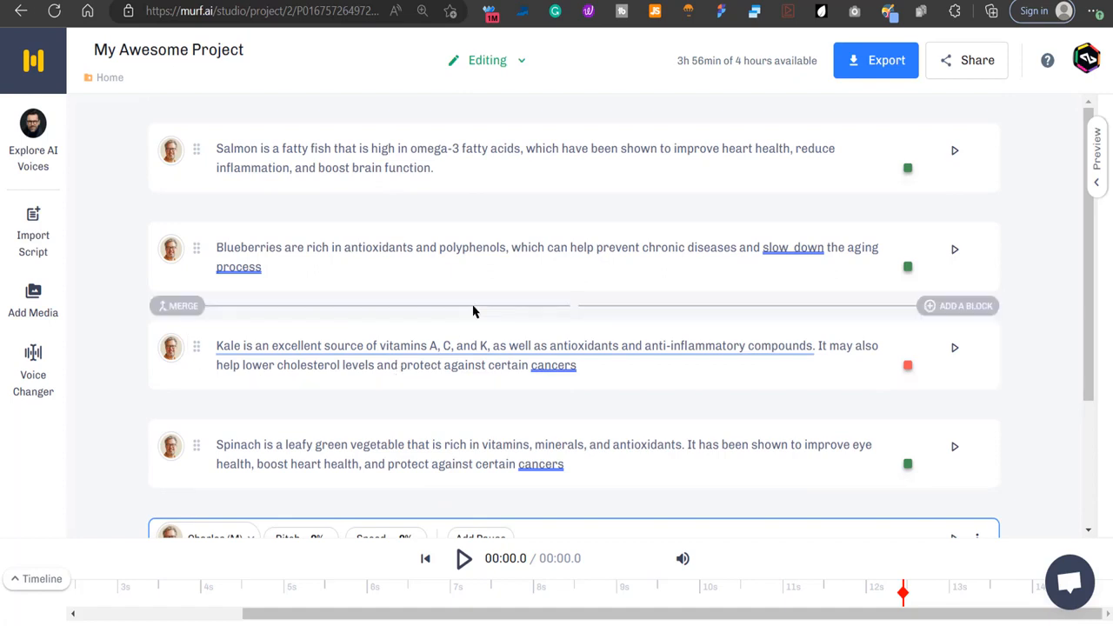
{"action": "left_click", "coordinate": [872, 74]}
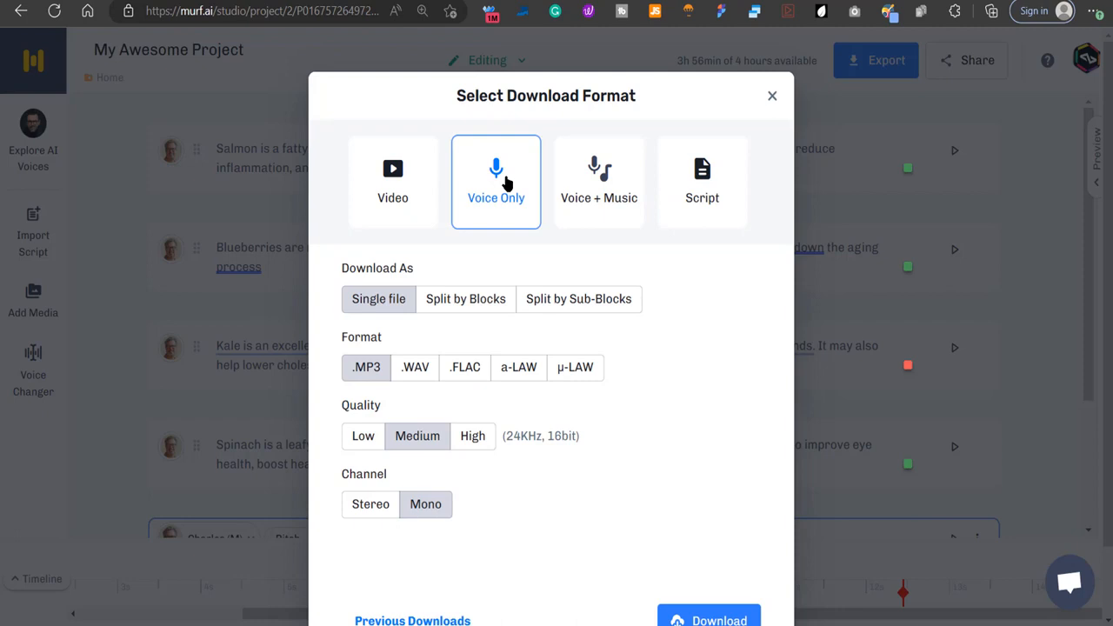
{"action": "left_click", "coordinate": [726, 180]}
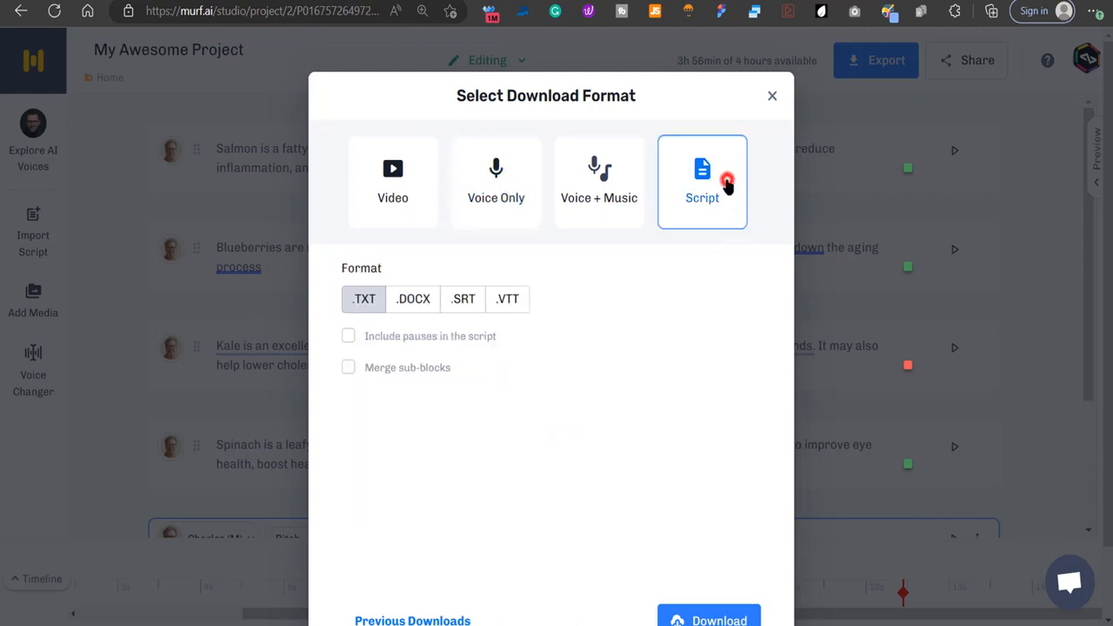
{"action": "left_click", "coordinate": [721, 614]}
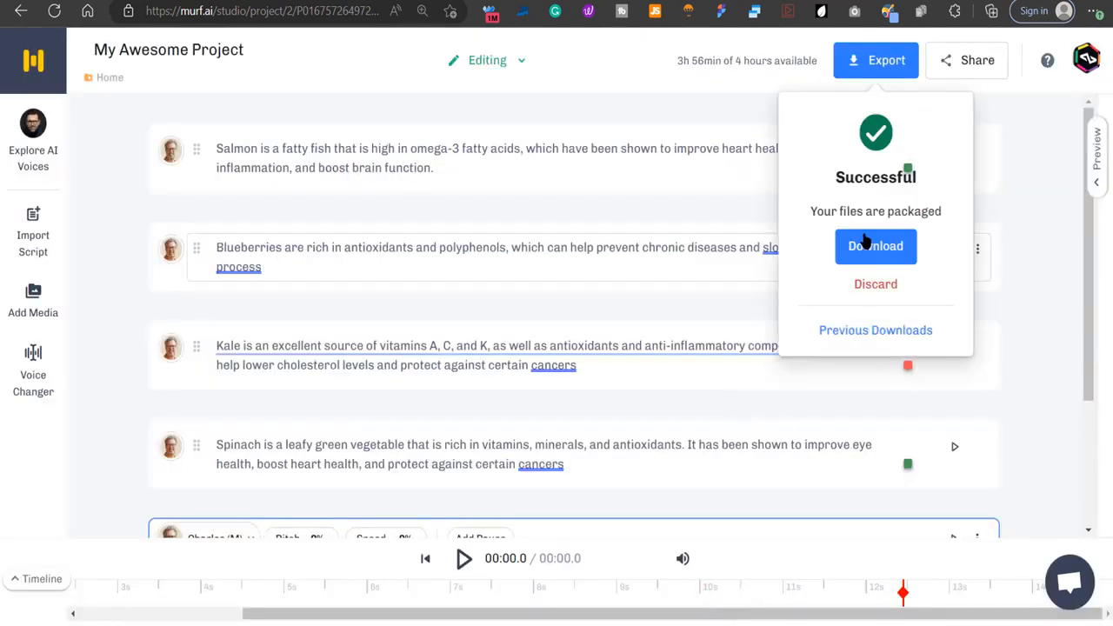
Download the packaged script, open Project_My-Awesome-Project (2).txt, and select all of its text for copying.
{"action": "left_click", "coordinate": [867, 244]}
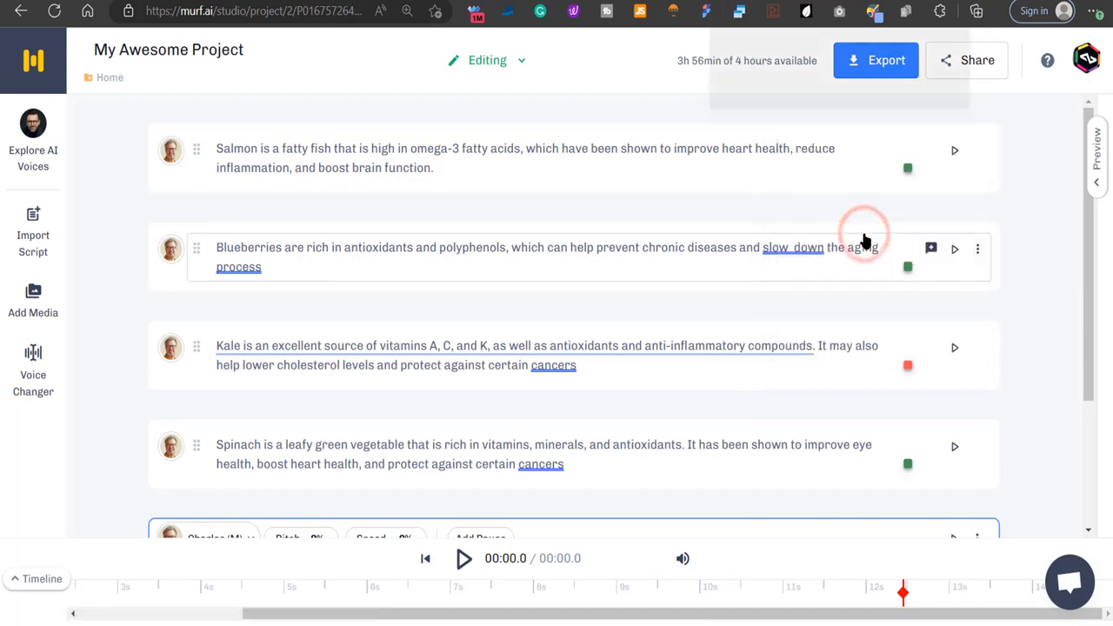
{"action": "left_click", "coordinate": [816, 78]}
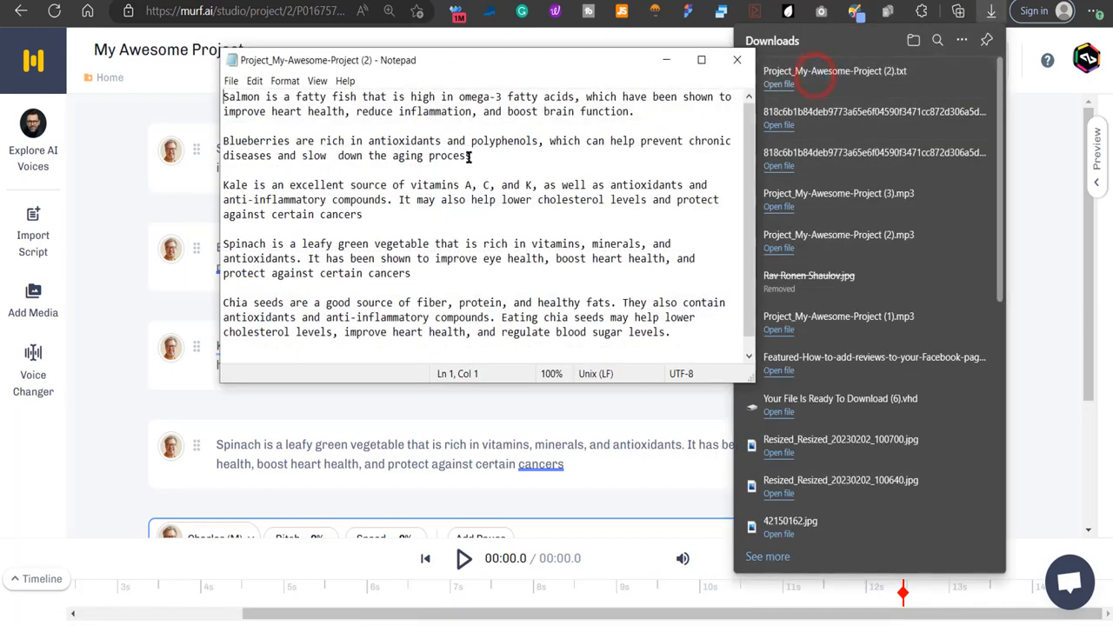
{"action": "key", "text": "ctrl+a"}
{"action": "key", "text": "ctrl+c"}
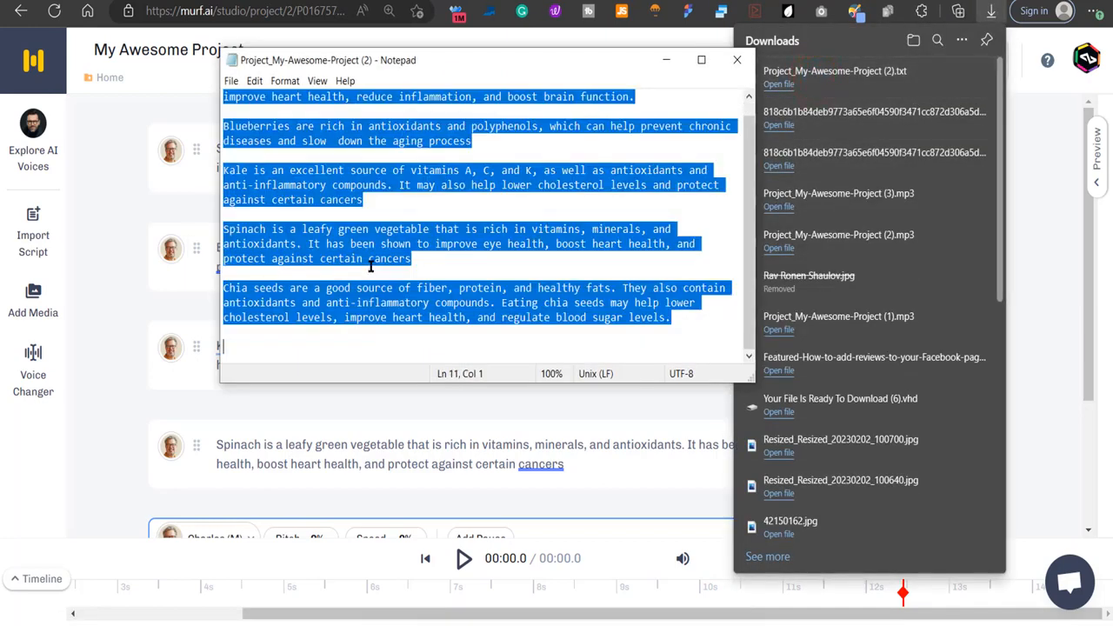
Switch to InVideo, open the Text to video workflow, and browse its suggested landscape templates.
{"action": "left_click", "coordinate": [109, 120]}
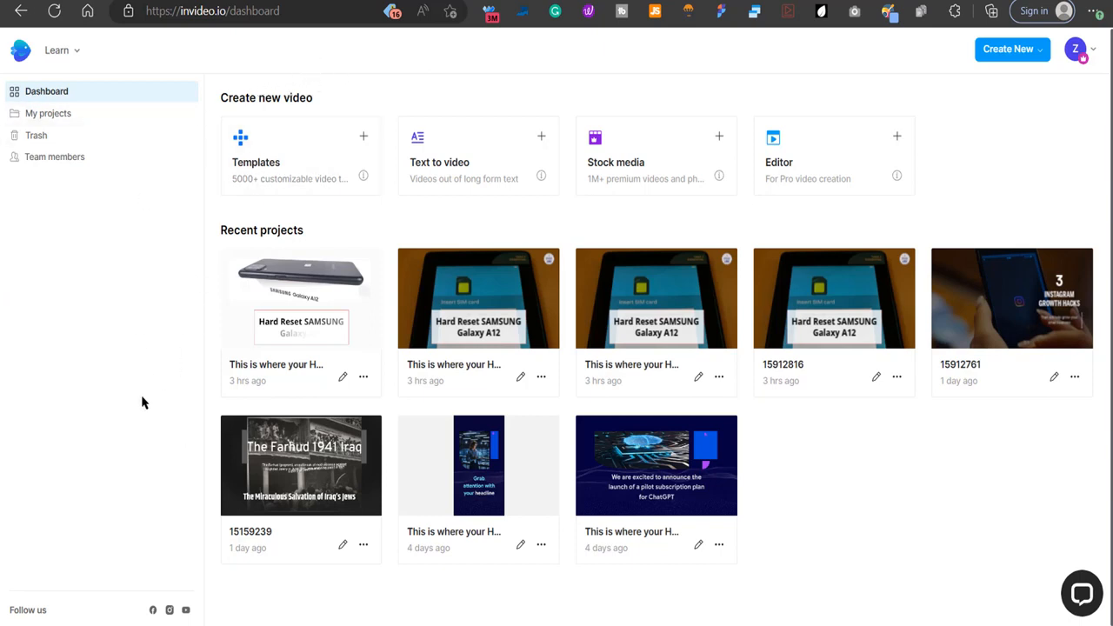
{"action": "left_click", "coordinate": [437, 171]}
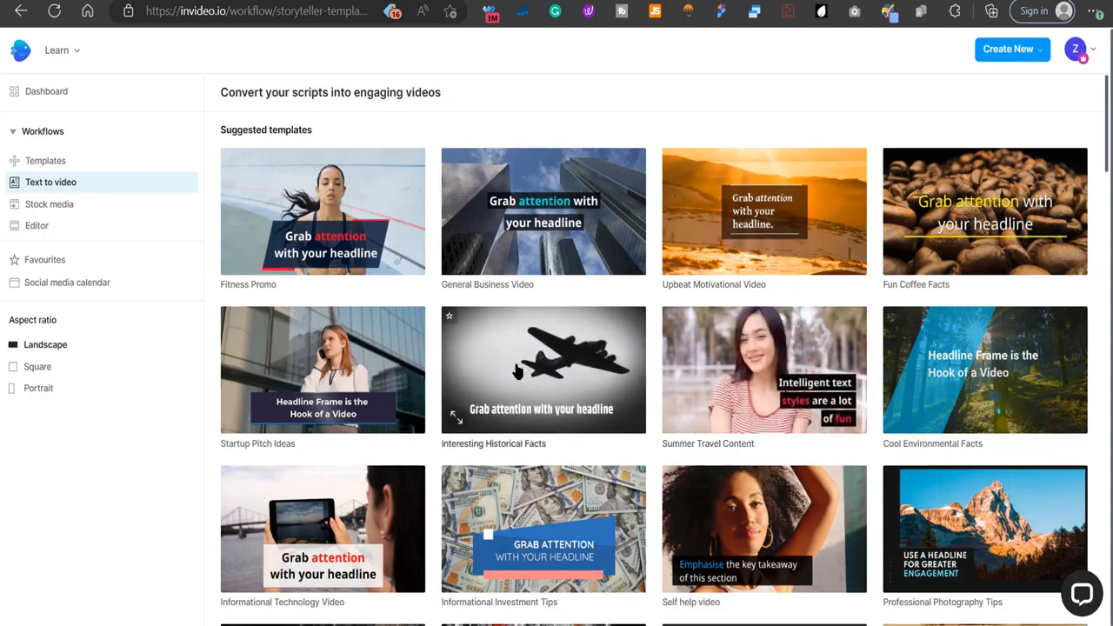
{"action": "scroll", "coordinate": [517, 371], "scroll_direction": "down", "scroll_amount": 10}
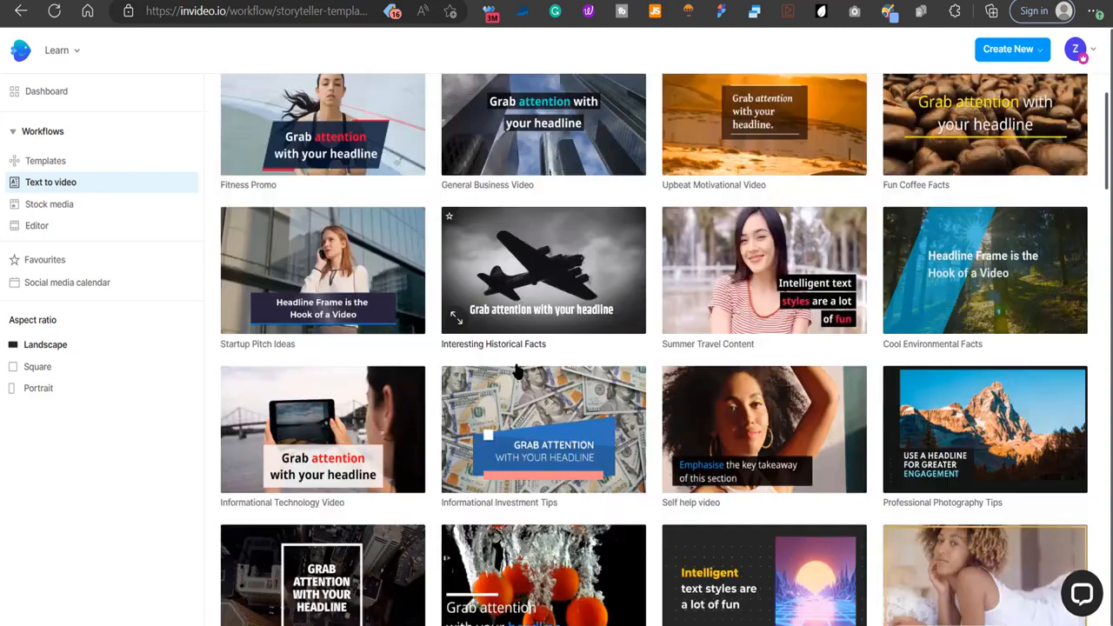
{"action": "scroll", "coordinate": [517, 371], "scroll_direction": "down", "scroll_amount": 10}
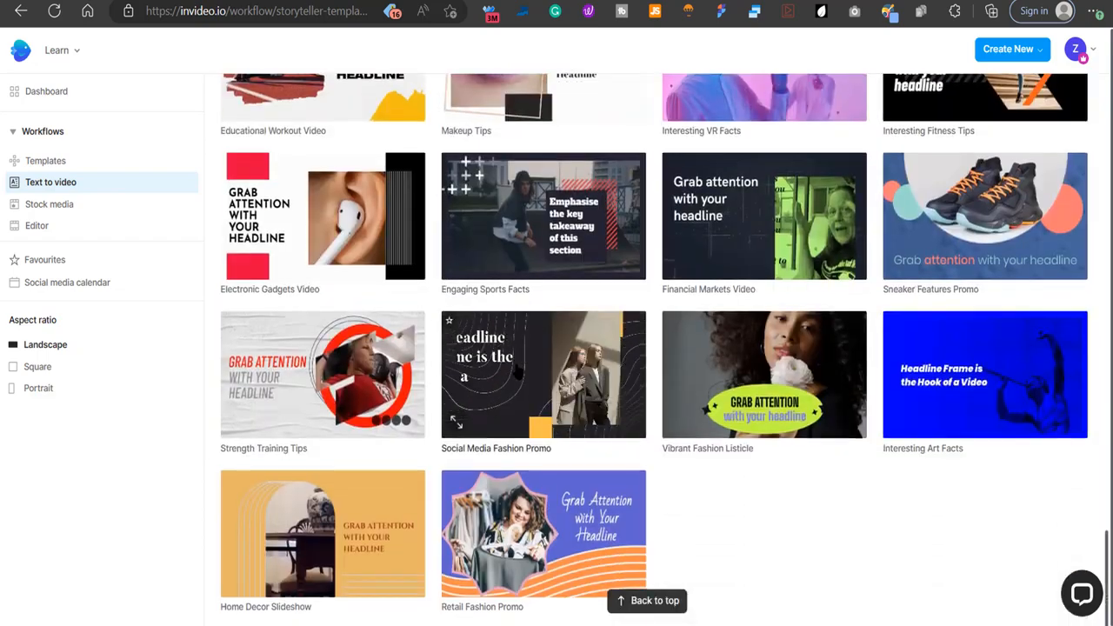
{"action": "scroll", "coordinate": [517, 372], "scroll_direction": "up", "scroll_amount": 5}
{"action": "scroll", "coordinate": [518, 372], "scroll_direction": "up", "scroll_amount": 10}
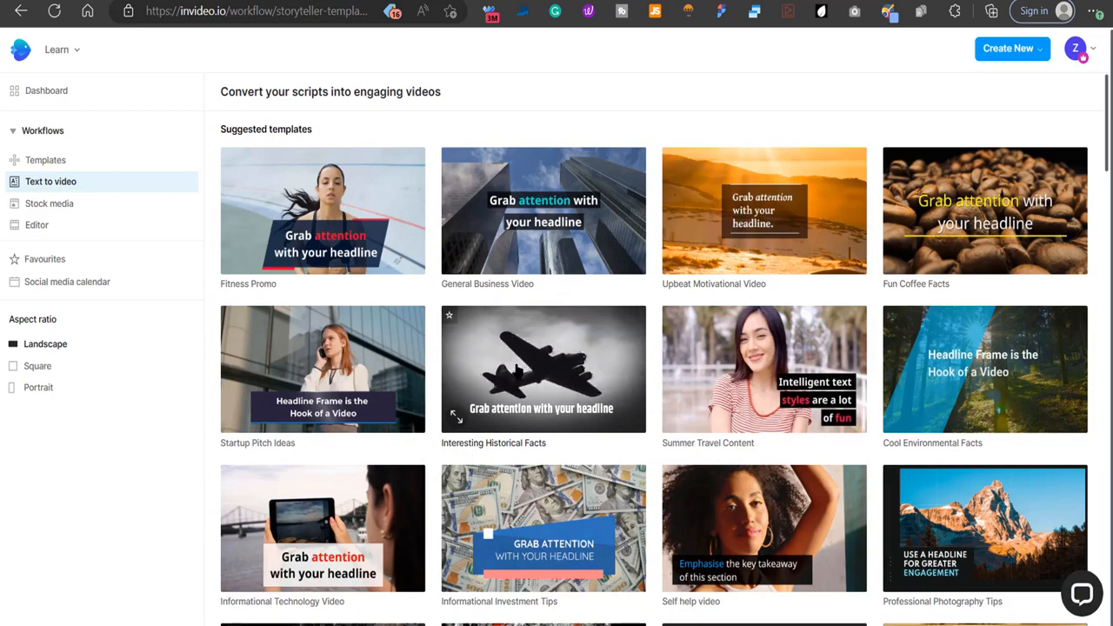
Start a project from the Cool Environmental Facts template in Landscape (16:9).
{"action": "left_click", "coordinate": [990, 392]}
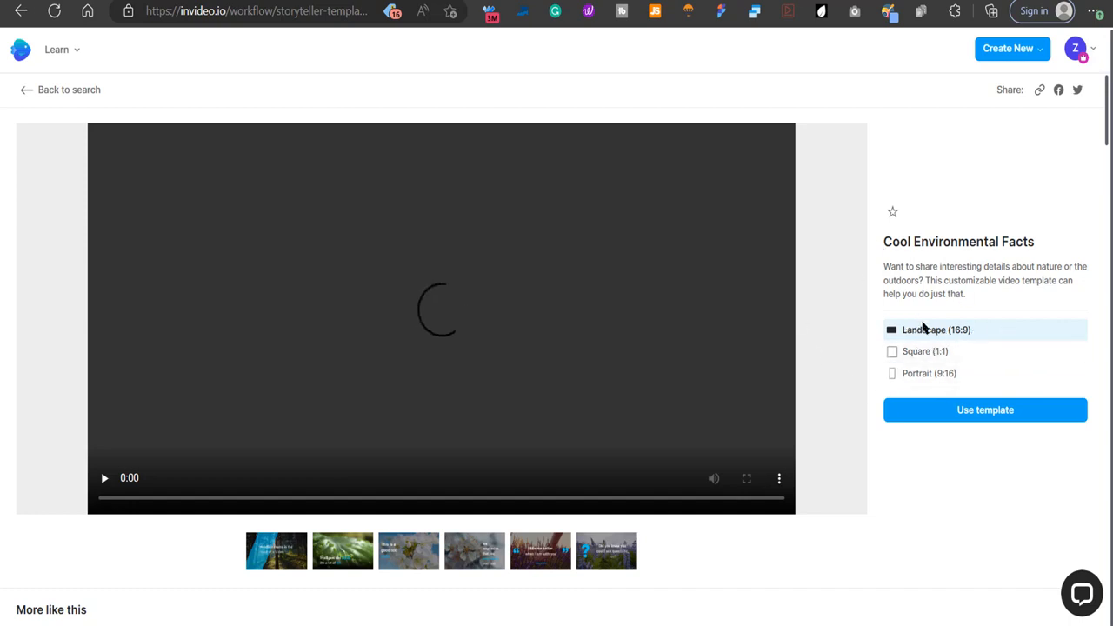
{"action": "left_click", "coordinate": [930, 328]}
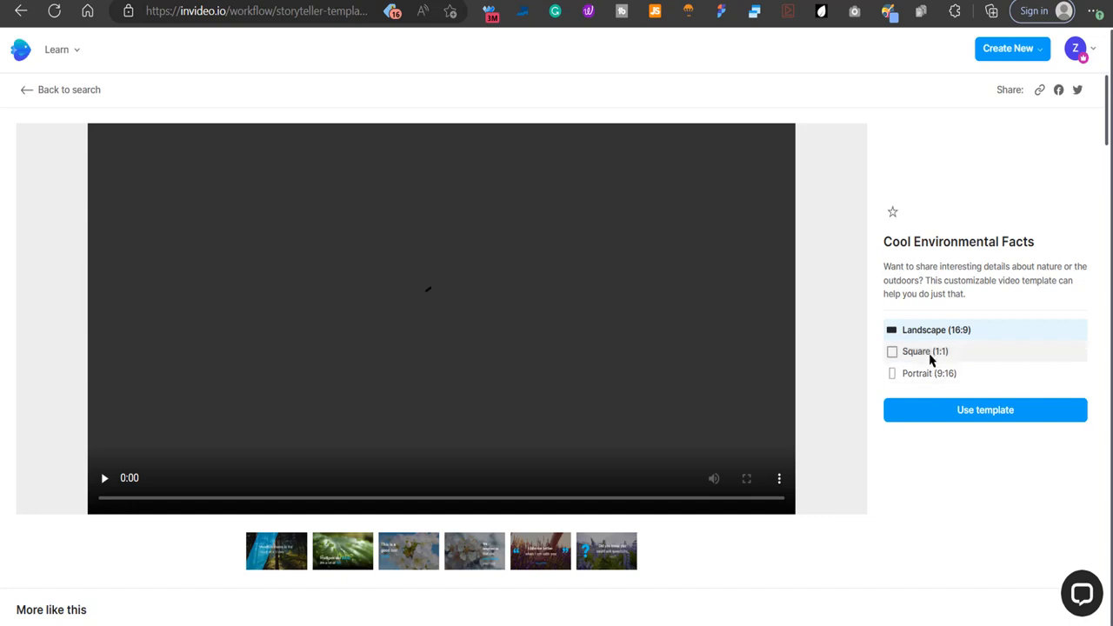
{"action": "left_click", "coordinate": [977, 409]}
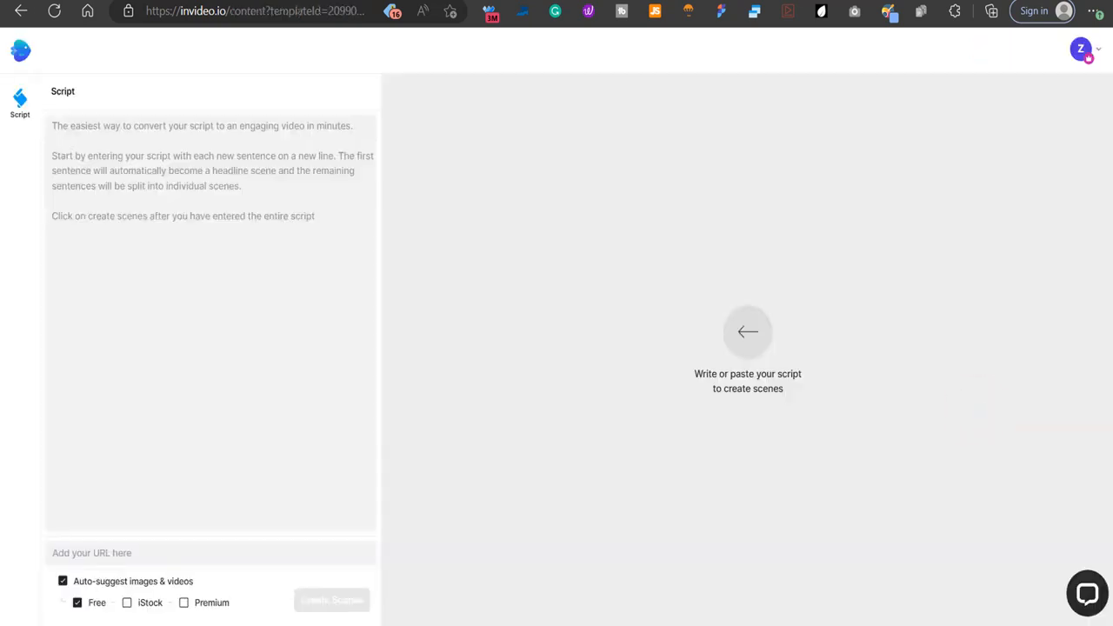
Paste the copied script into the script field and add the heading "Top 5 Health Foods" above it, separated by a blank line.
{"action": "left_click", "coordinate": [252, 221]}
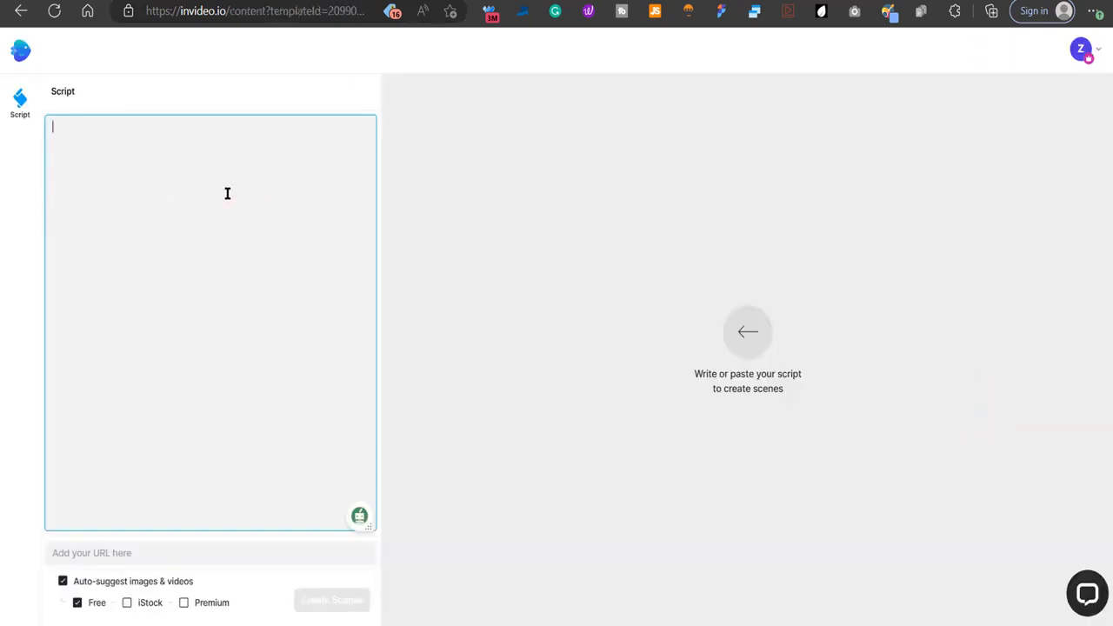
{"action": "key", "text": "ctrl+v"}
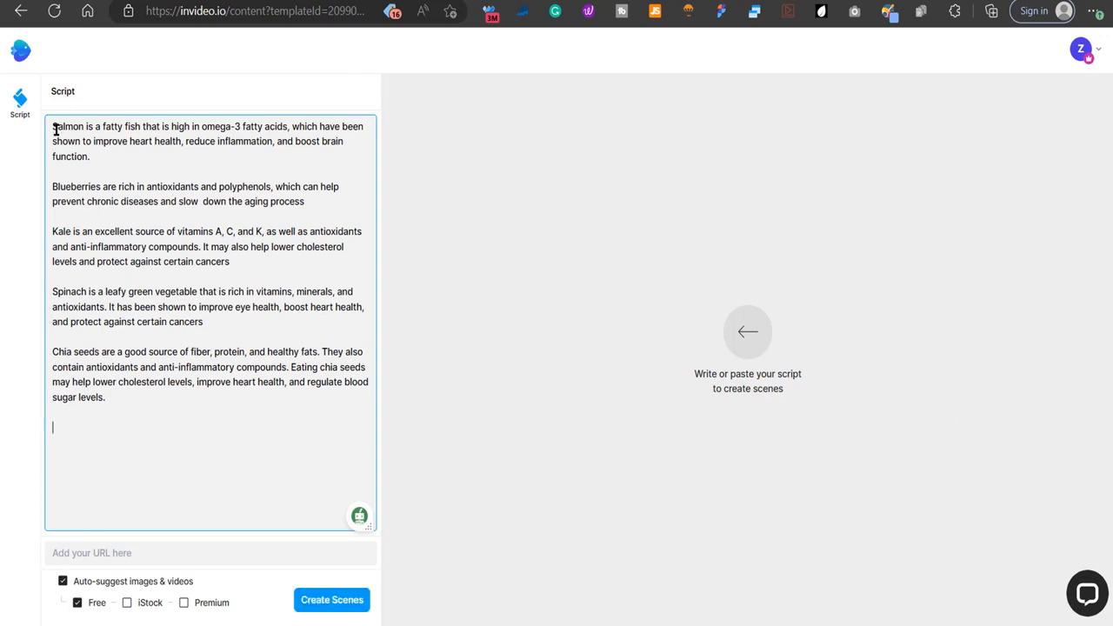
{"action": "left_click", "coordinate": [55, 128]}
{"action": "key", "text": "Return"}
{"action": "key", "text": "Return"}
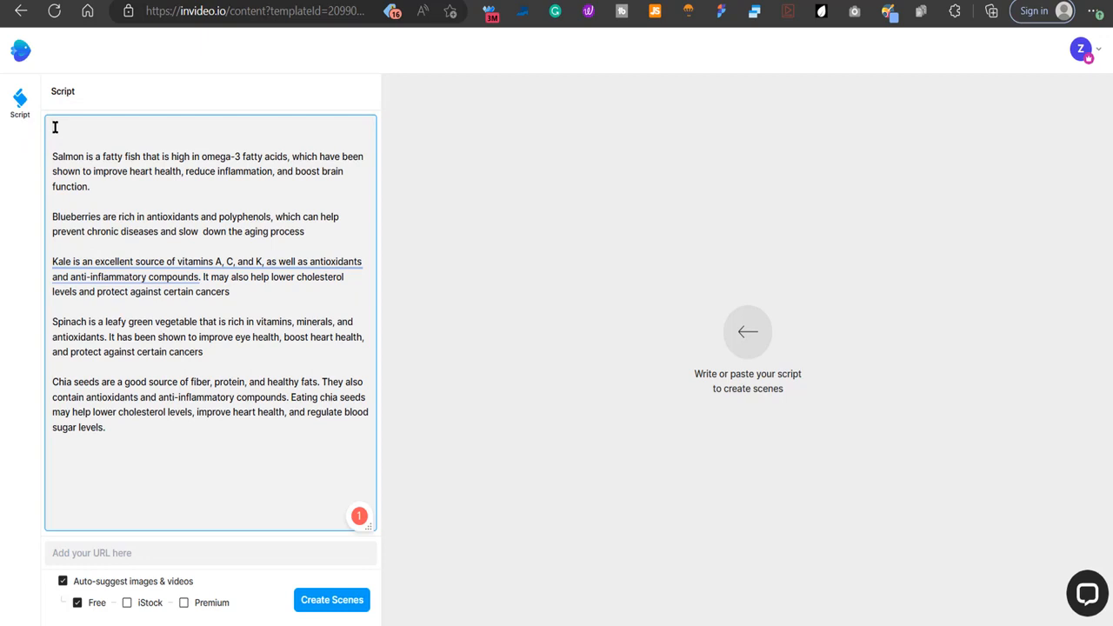
{"action": "type", "text": "Top"}
{"action": "left_click", "coordinate": [102, 153]}
Break each food paragraph in two after "fatty acids,", "polyphenols,", Kale's "compounds.", Spinach's "antioxidants." and Chia's "compounds.".
{"action": "left_click", "coordinate": [291, 157]}
{"action": "key", "text": "Return"}
{"action": "key", "text": "Return"}
{"action": "left_click", "coordinate": [276, 231]}
{"action": "key", "text": "Return"}
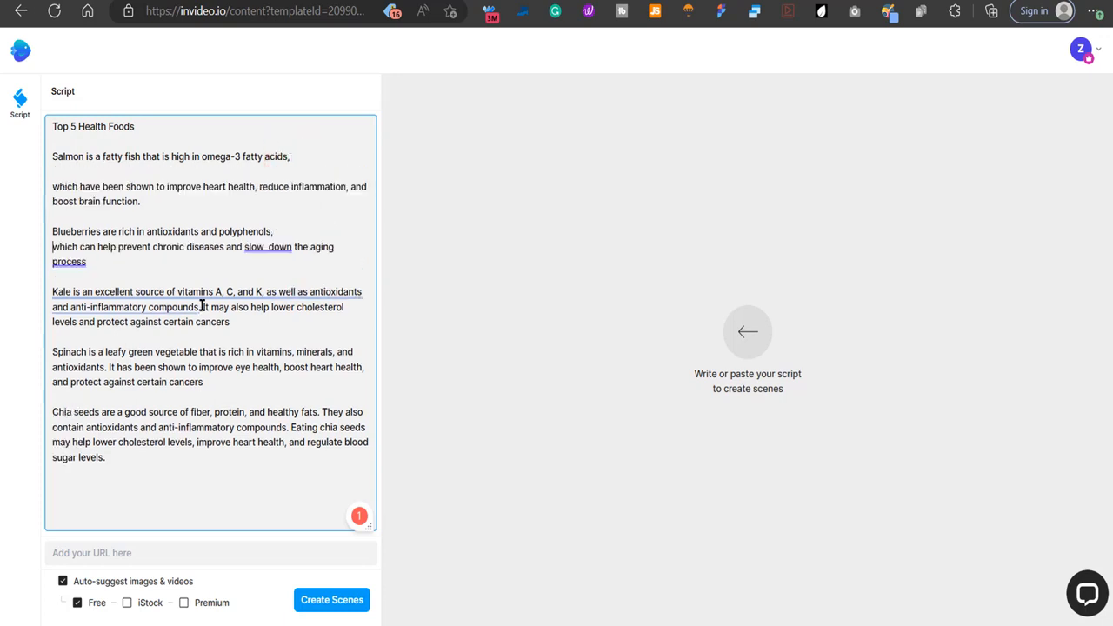
{"action": "left_click", "coordinate": [202, 307]}
{"action": "key", "text": "Return"}
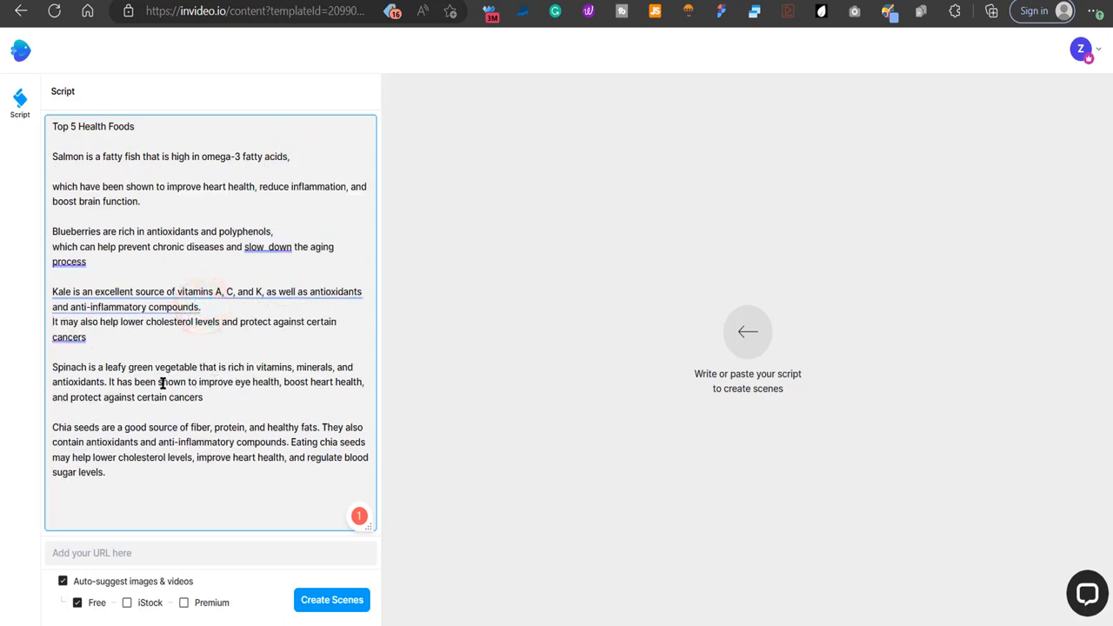
{"action": "key", "text": "Return"}
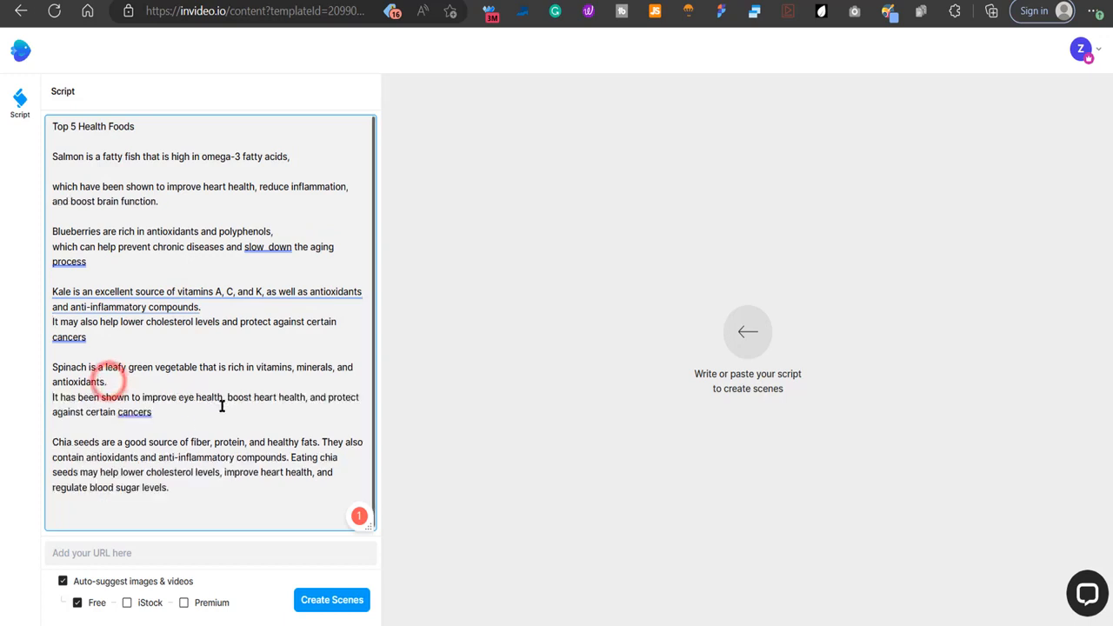
{"action": "left_click", "coordinate": [290, 456]}
{"action": "key", "text": "Return"}
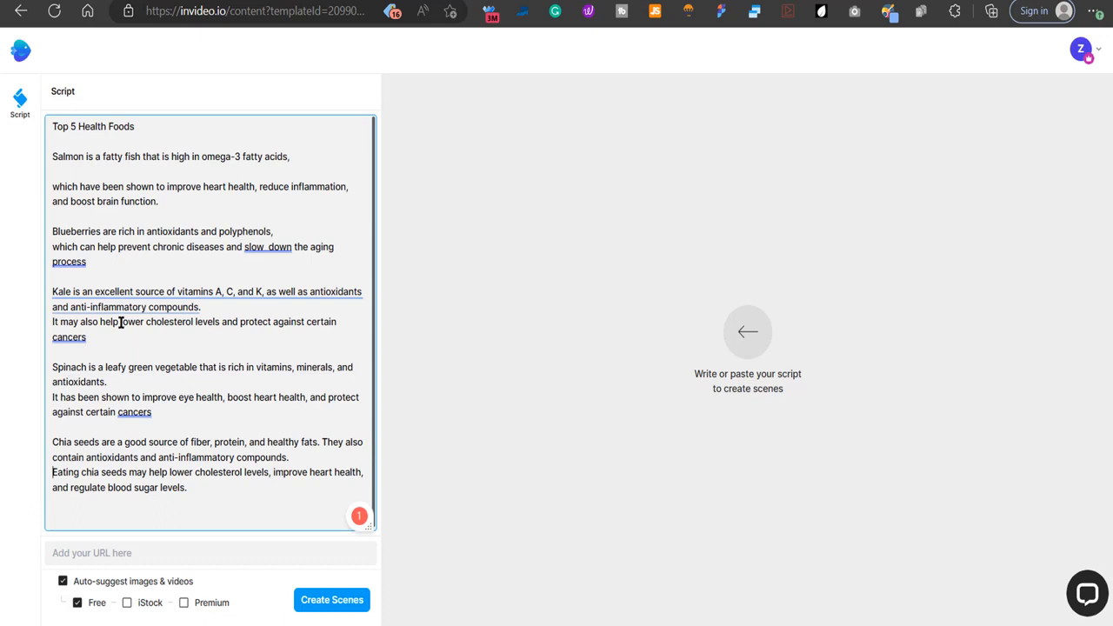
Include Premium media in the auto-suggested images and videos, create the scenes from the script, and look through them.
{"action": "left_click", "coordinate": [184, 605]}
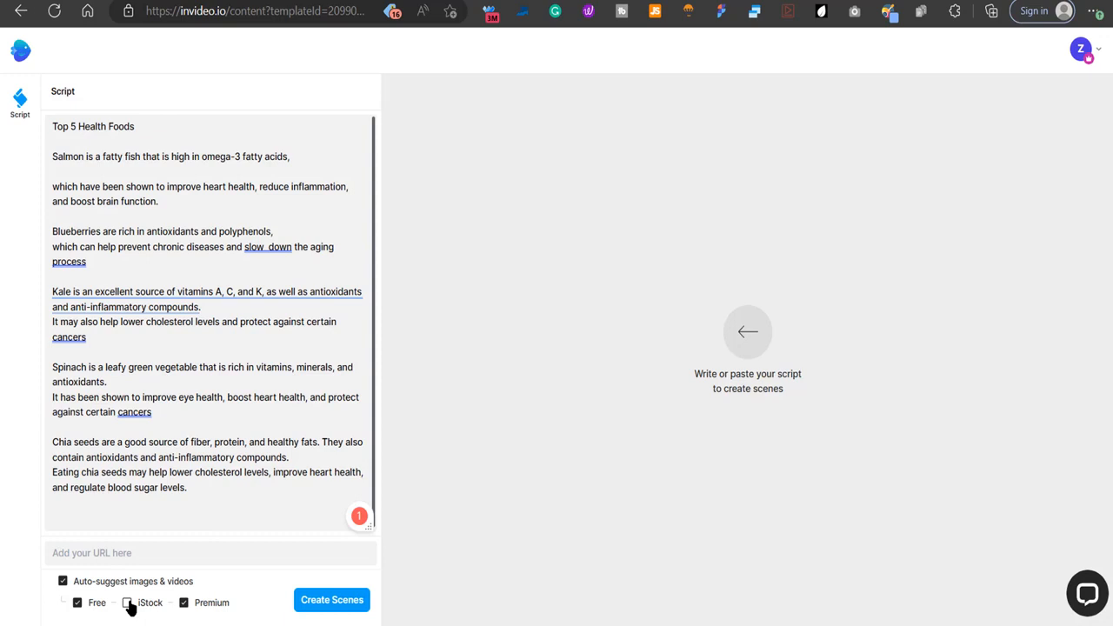
{"action": "left_click", "coordinate": [339, 602]}
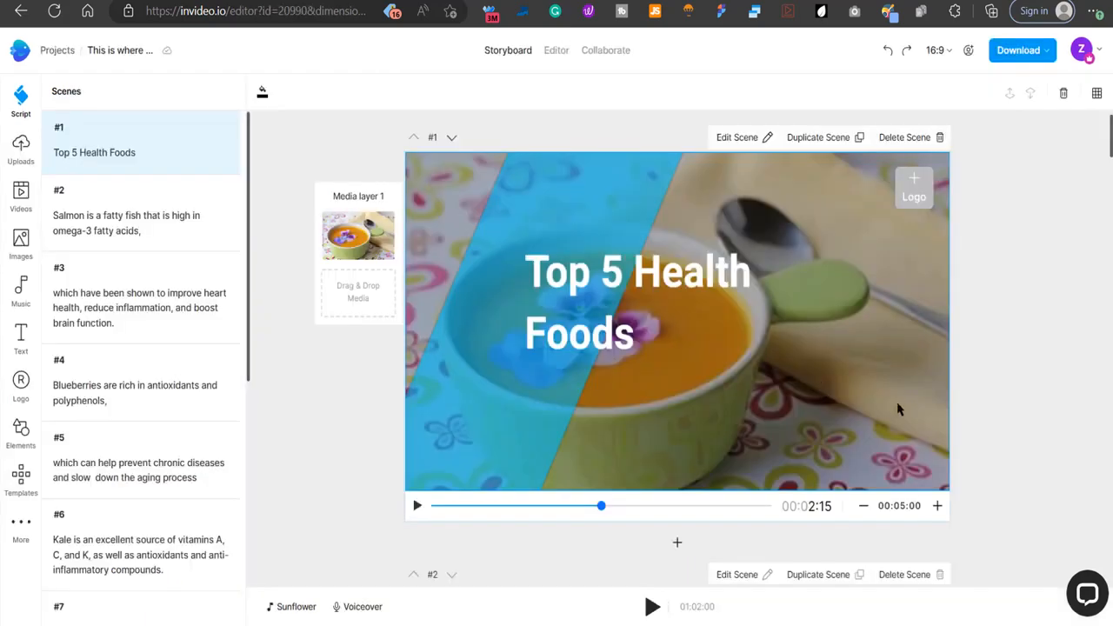
{"action": "scroll", "coordinate": [1062, 392], "scroll_direction": "down", "scroll_amount": 15}
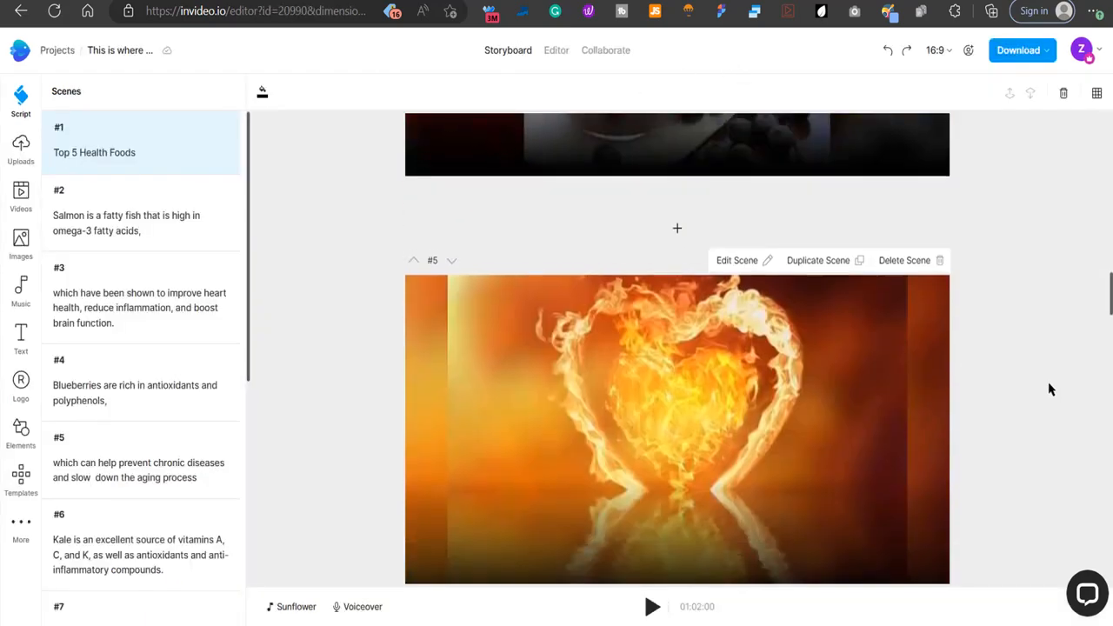
{"action": "scroll", "coordinate": [994, 361], "scroll_direction": "up", "scroll_amount": 15}
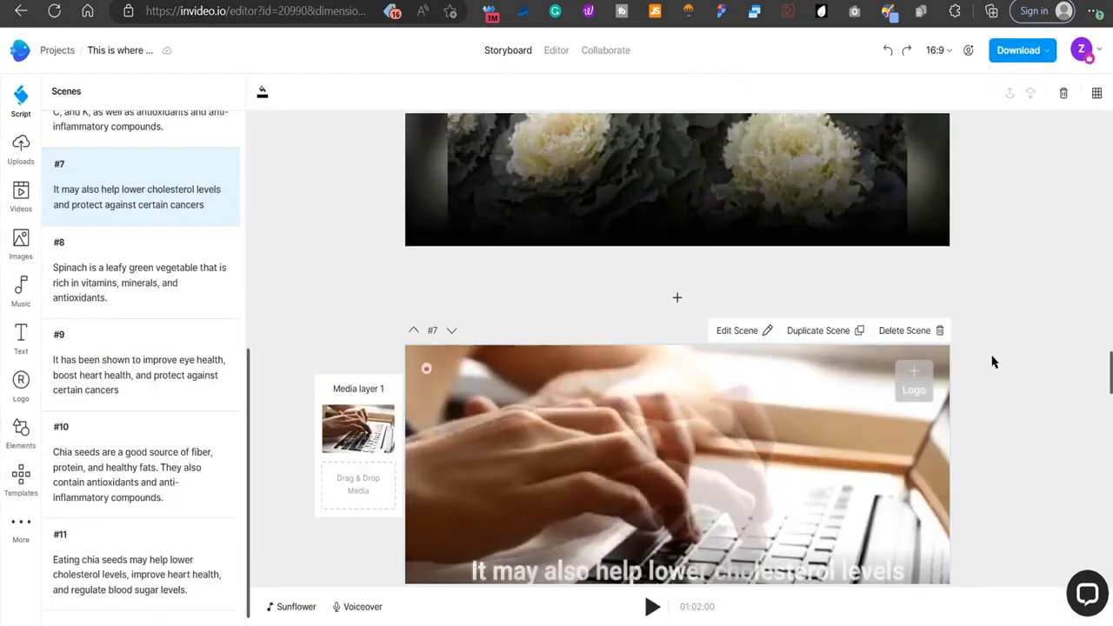
{"action": "scroll", "coordinate": [994, 361], "scroll_direction": "up", "scroll_amount": 10}
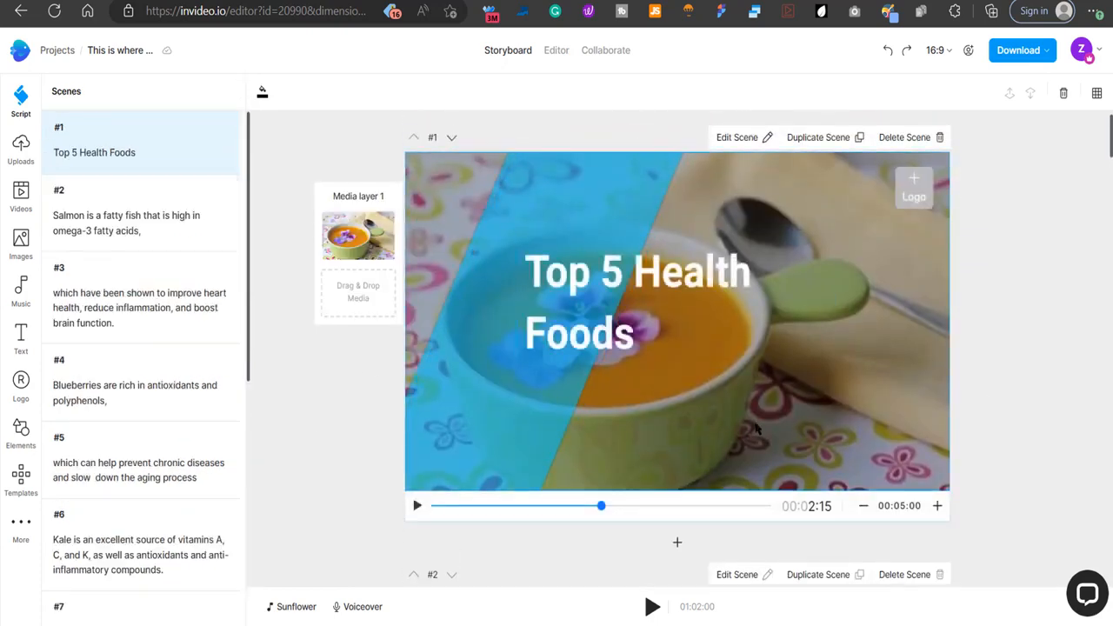
{"action": "left_click", "coordinate": [307, 447]}
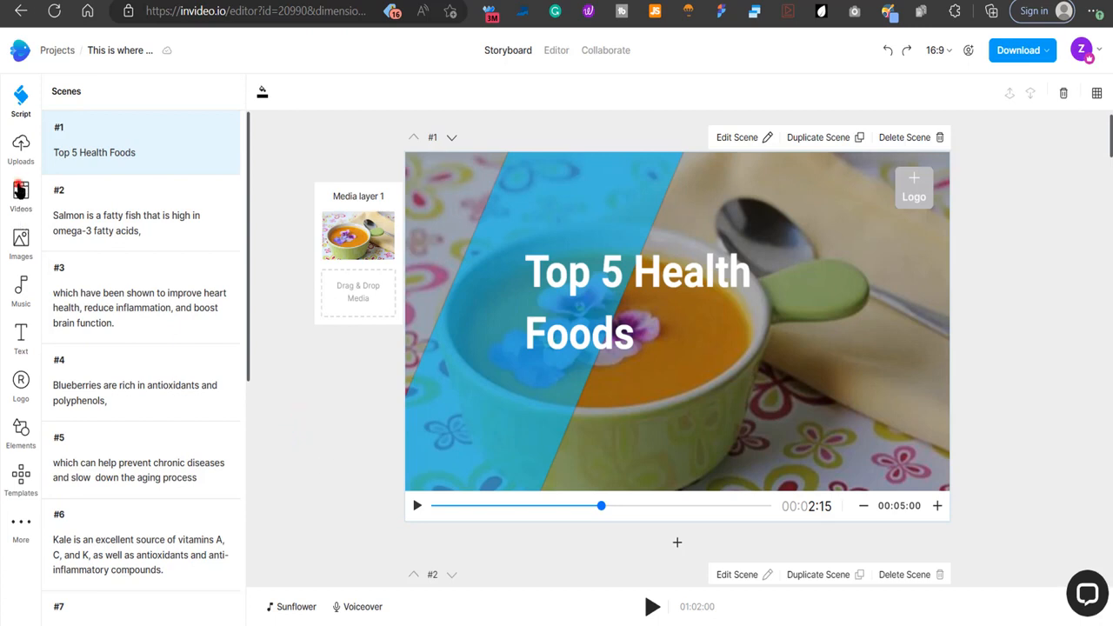
Enter "organic foods" as the stock video search, correcting the misspelled "fods" with the spelling suggestion.
{"action": "left_click", "coordinate": [21, 198]}
{"action": "left_click", "coordinate": [145, 123]}
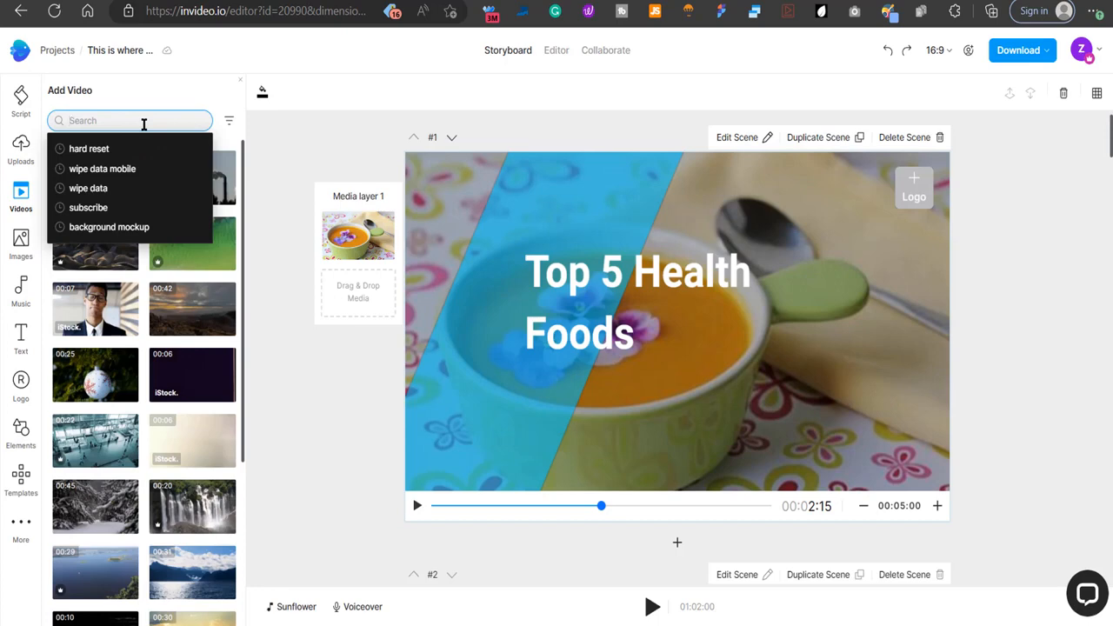
{"action": "type", "text": "organic fods"}
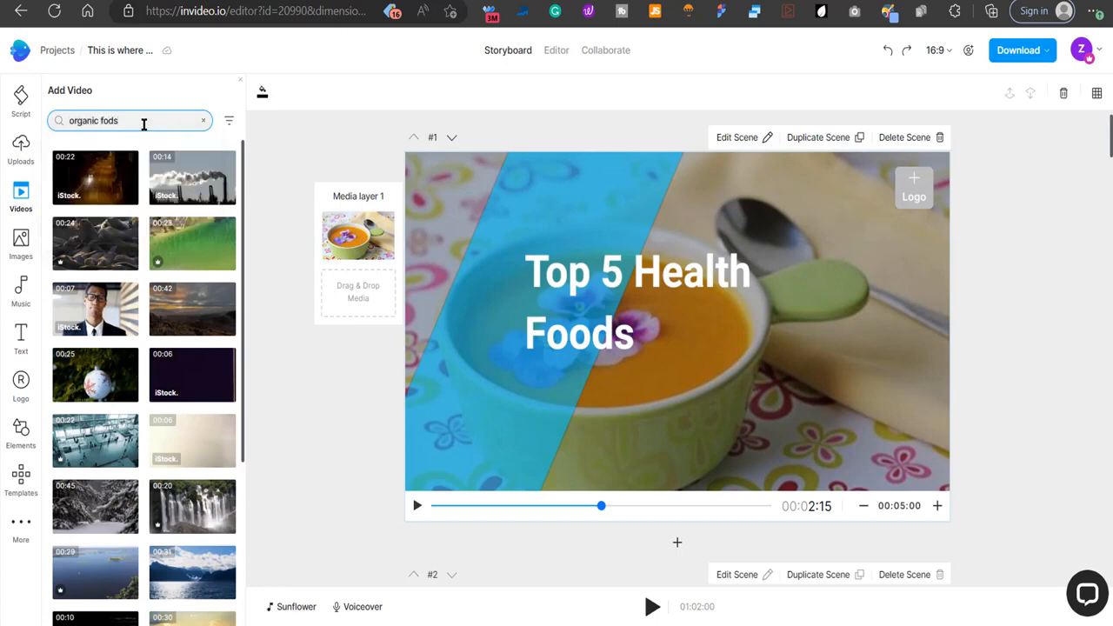
{"action": "double_click", "coordinate": [129, 124]}
{"action": "right_click", "coordinate": [109, 120]}
{"action": "left_click", "coordinate": [122, 183]}
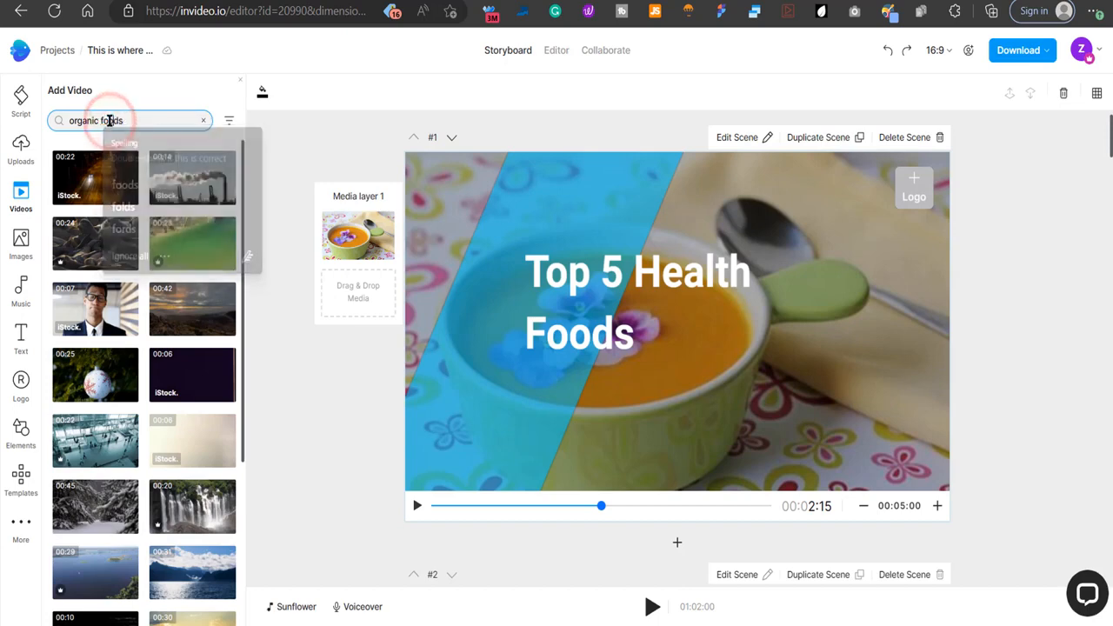
Filter the video results to the Pexels, Storyblock, Shutterstock and Pixabay sources with the Premium license.
{"action": "left_click", "coordinate": [231, 122]}
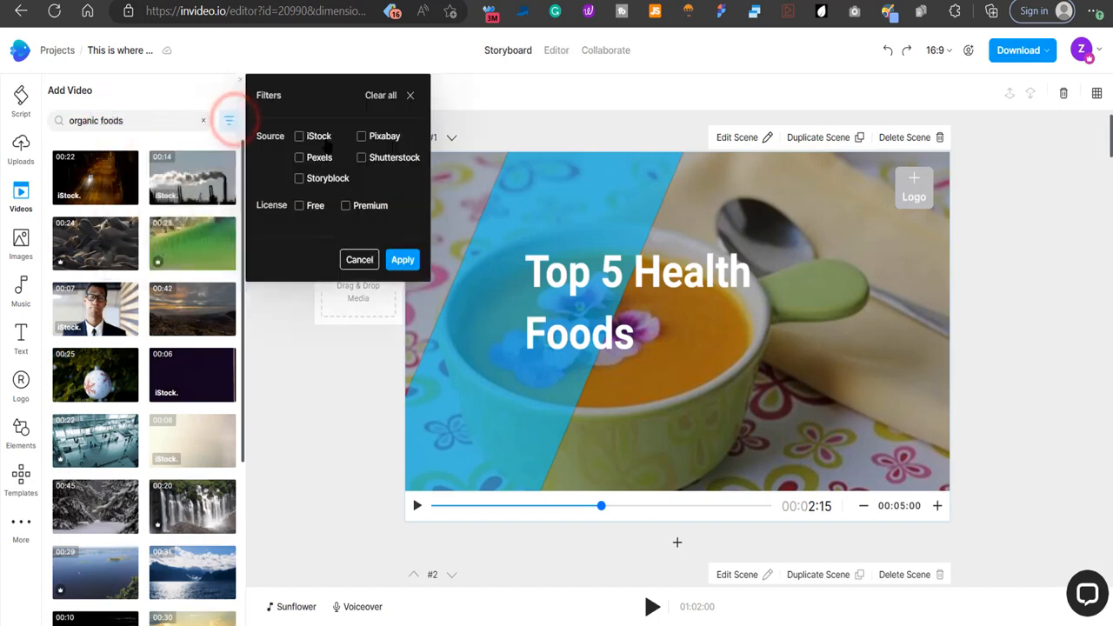
{"action": "left_click", "coordinate": [299, 157]}
{"action": "left_click", "coordinate": [300, 178]}
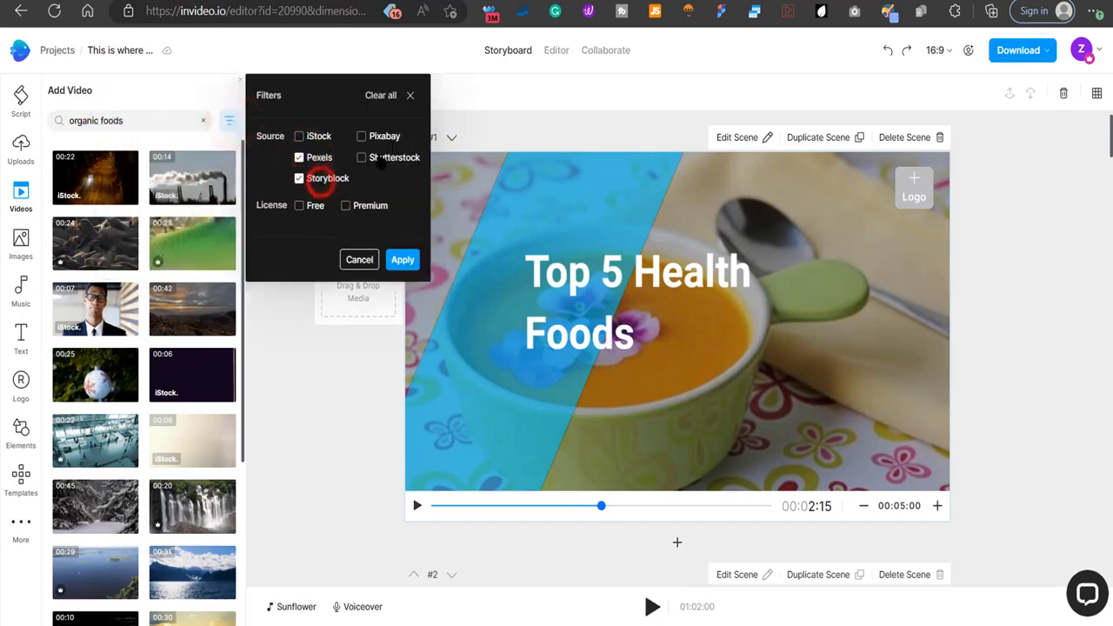
{"action": "left_click", "coordinate": [386, 159]}
{"action": "left_click", "coordinate": [370, 137]}
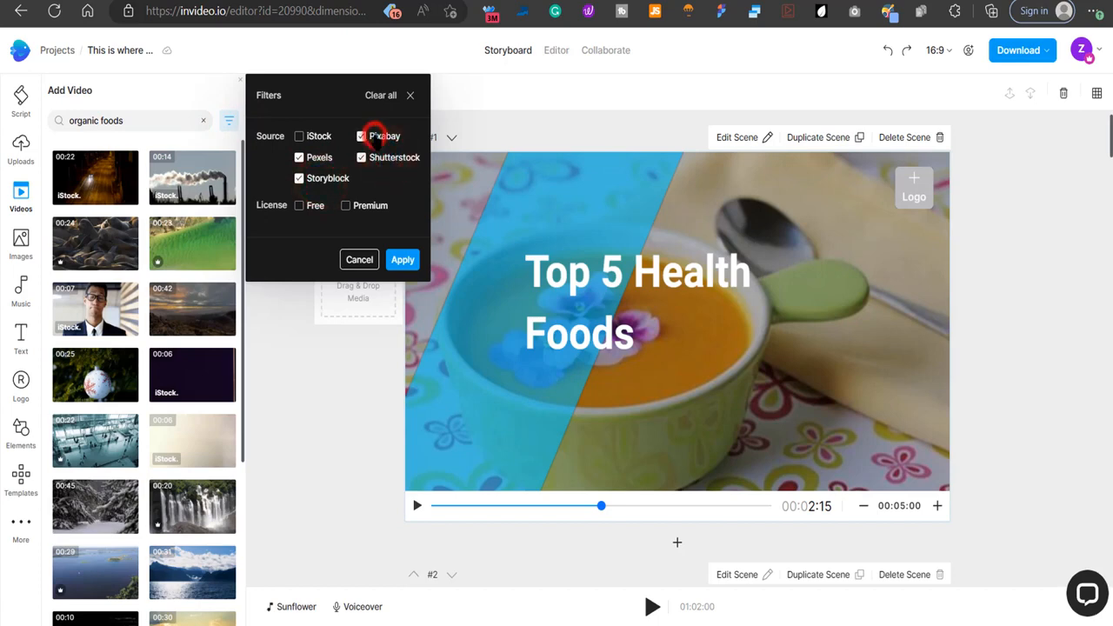
{"action": "left_click", "coordinate": [345, 207]}
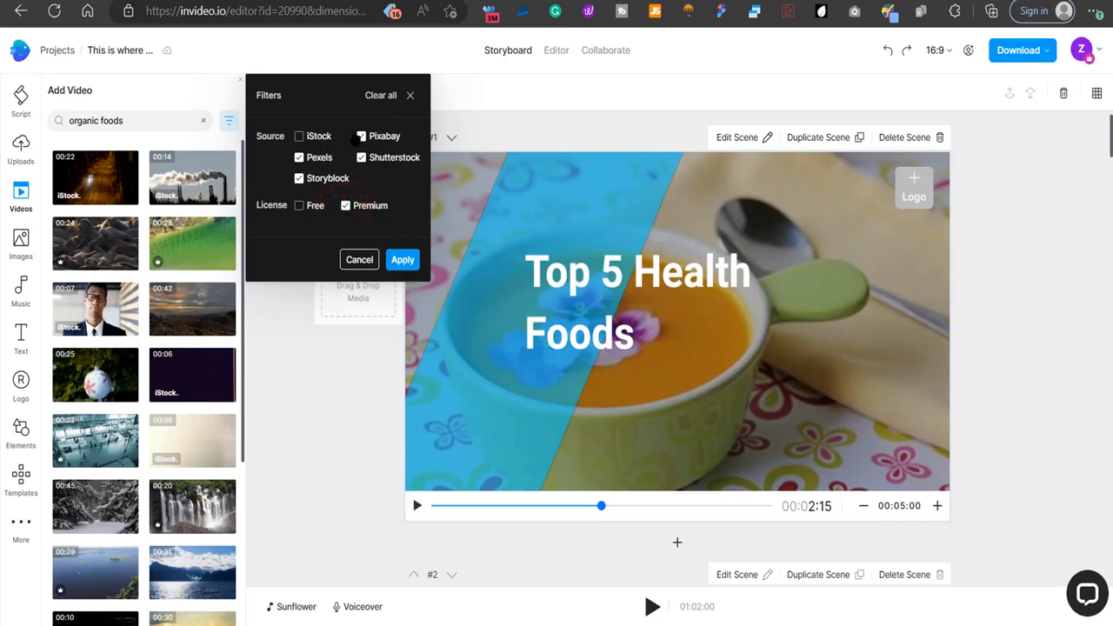
{"action": "left_click", "coordinate": [402, 260]}
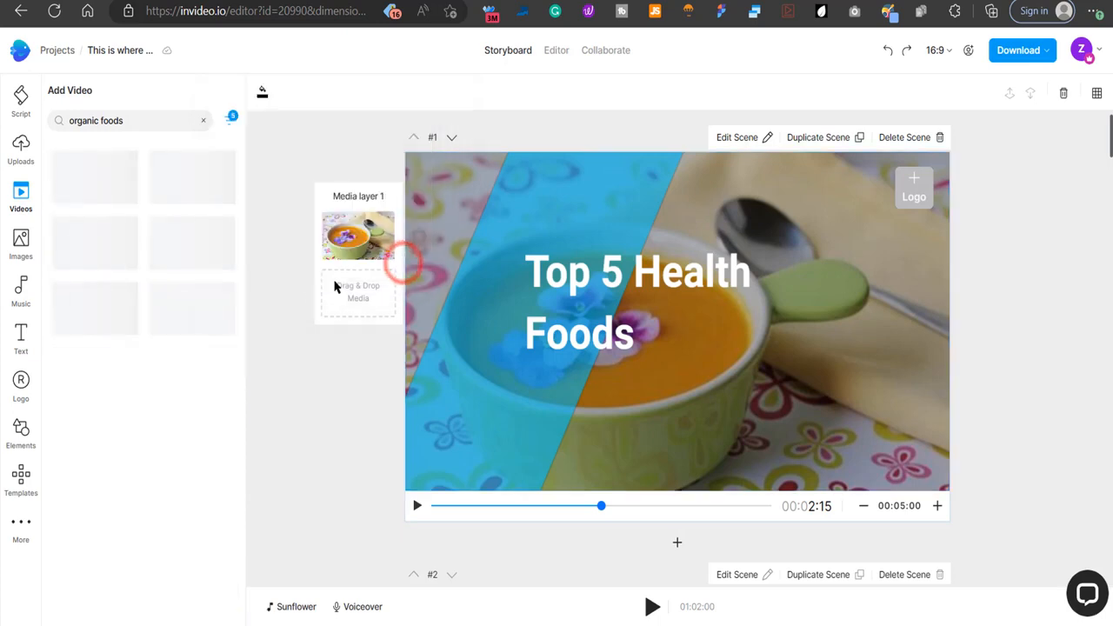
Look through the filtered videos and change the search to "health foods".
{"action": "scroll", "coordinate": [126, 418], "scroll_direction": "down", "scroll_amount": 5}
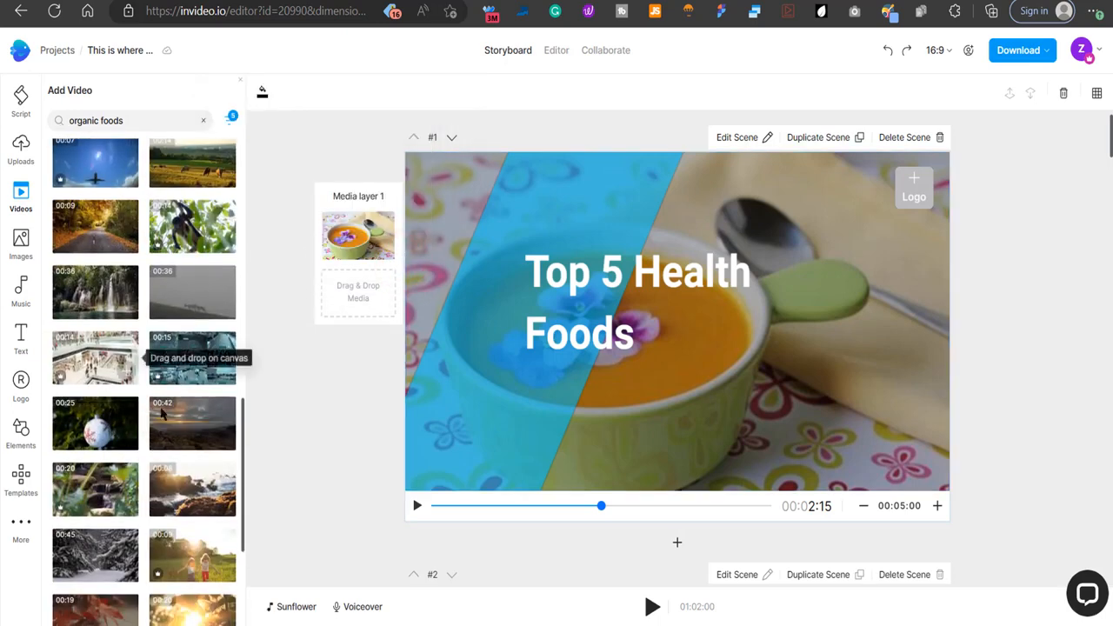
{"action": "scroll", "coordinate": [209, 522], "scroll_direction": "up", "scroll_amount": 10}
{"action": "double_click", "coordinate": [82, 120]}
{"action": "type", "text": "health"}
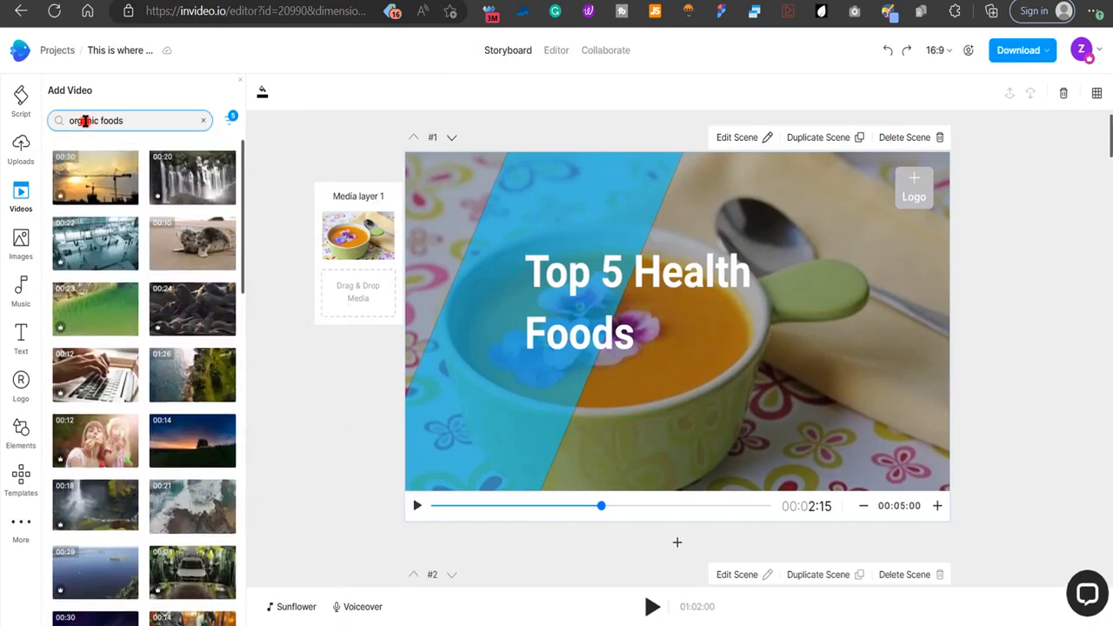
{"action": "key", "text": "Return"}
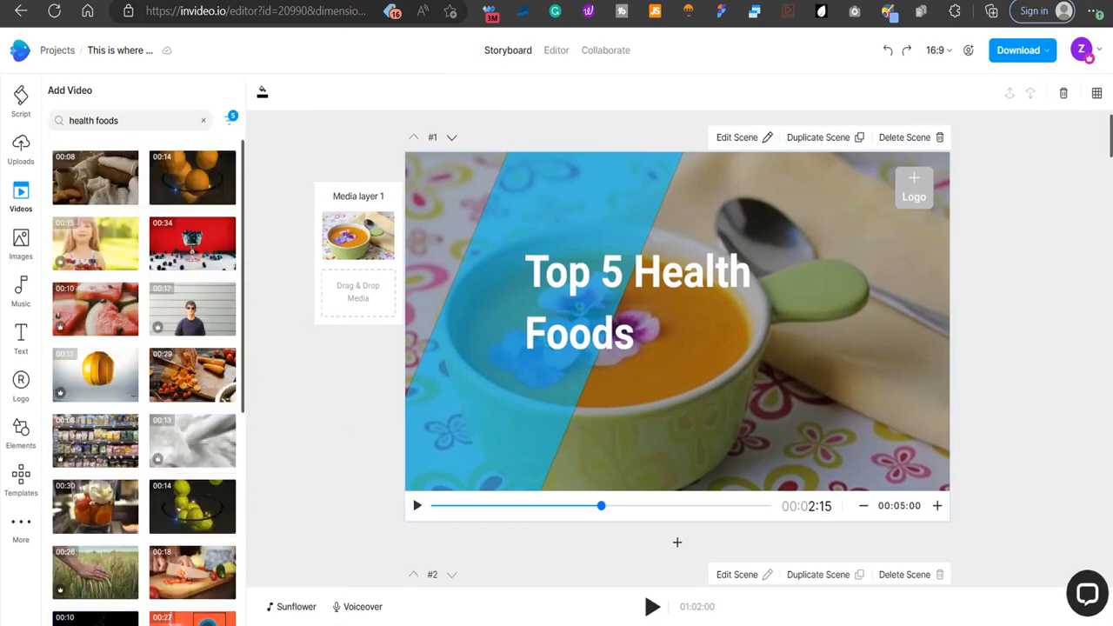
Replace the first scene's media with the 29-second carrot-chopping clip trimmed to fit the scene, and open the timeline editor at the salmon scene.
{"action": "left_click_drag", "start_coordinate": [191, 376], "coordinate": [361, 233]}
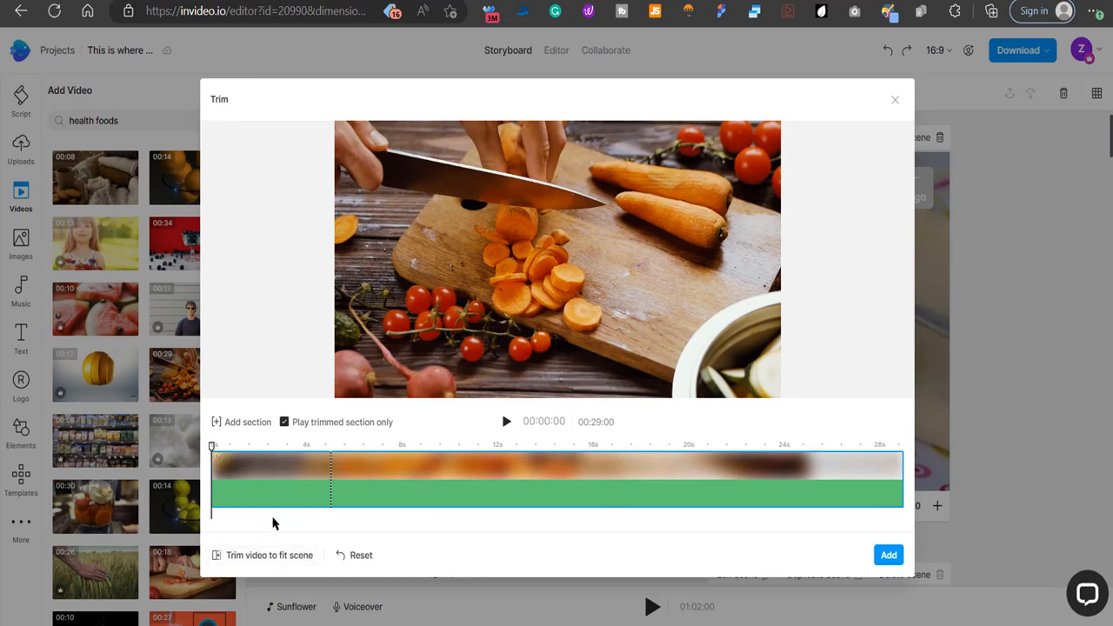
{"action": "left_click", "coordinate": [265, 558]}
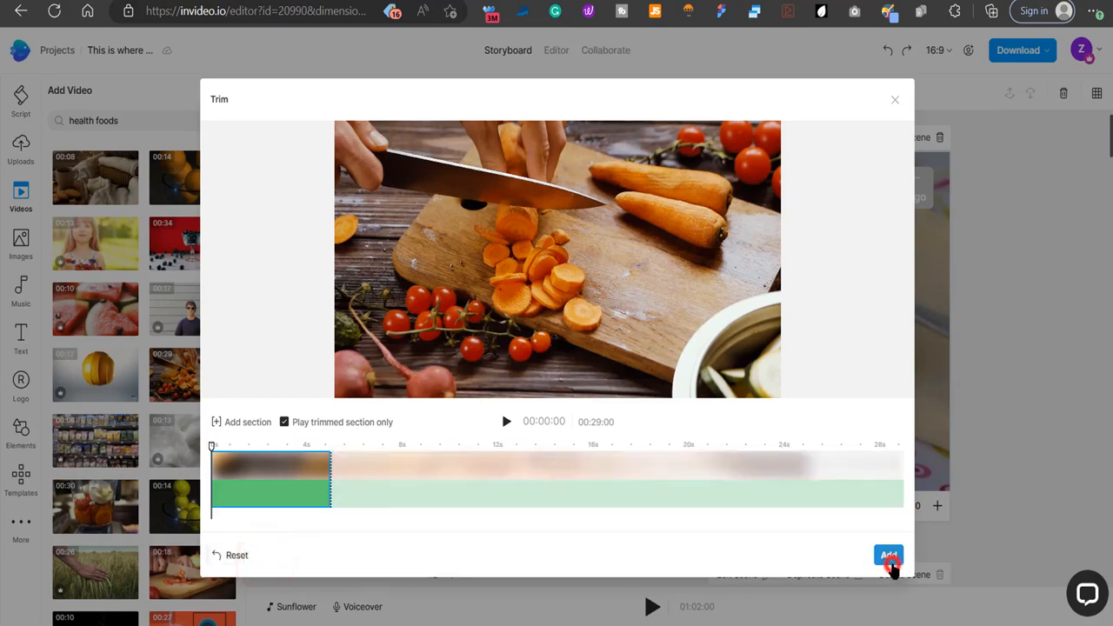
{"action": "left_click", "coordinate": [891, 564]}
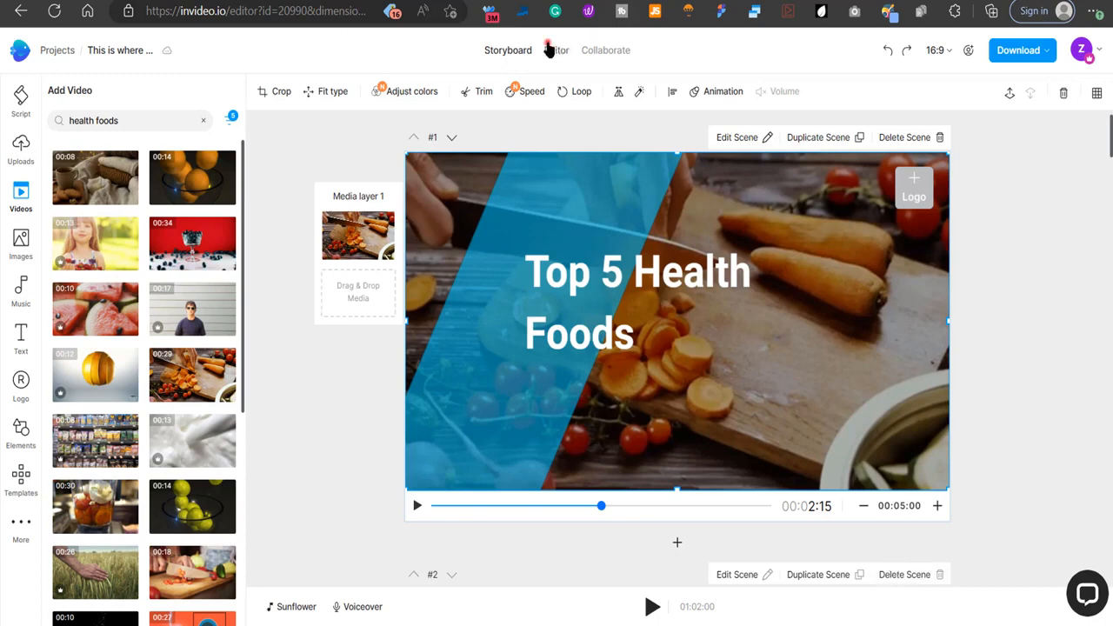
{"action": "left_click", "coordinate": [555, 50]}
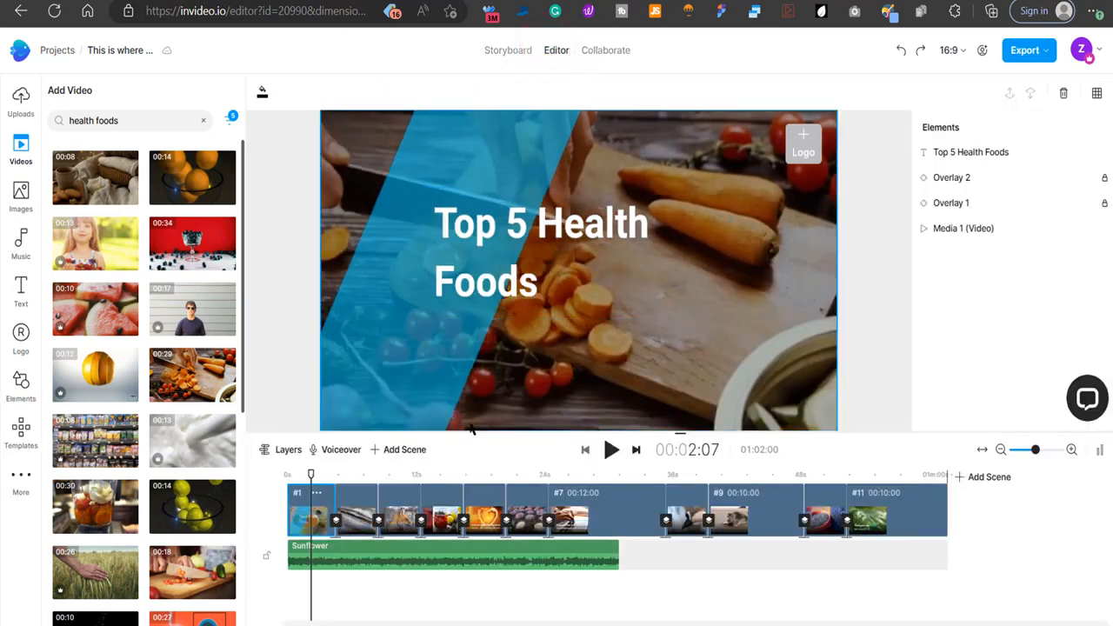
{"action": "left_click_drag", "start_coordinate": [331, 474], "coordinate": [360, 476]}
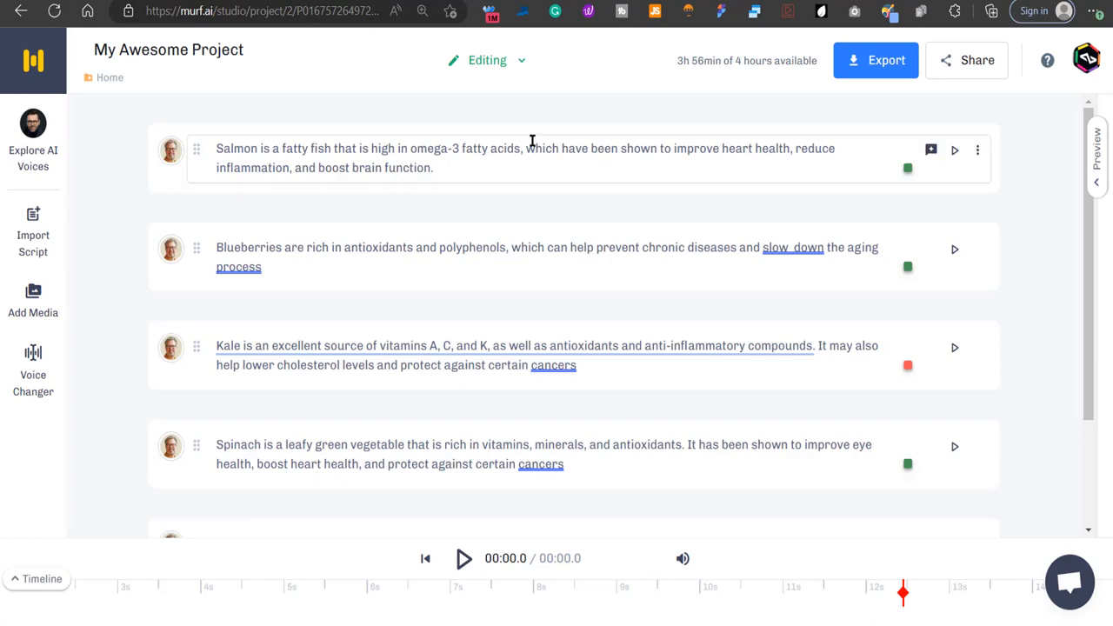
Switch to Murf Studio and download the voiceover as a voice-only single MP3 file in high quality, mono.
{"action": "left_click", "coordinate": [876, 68]}
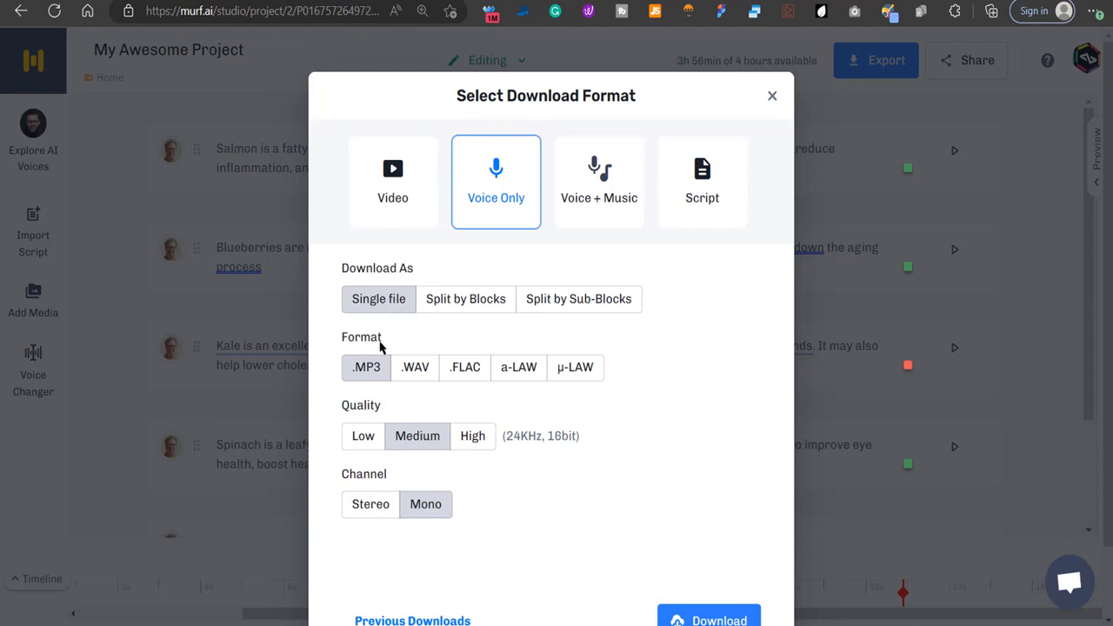
{"action": "left_click", "coordinate": [366, 367]}
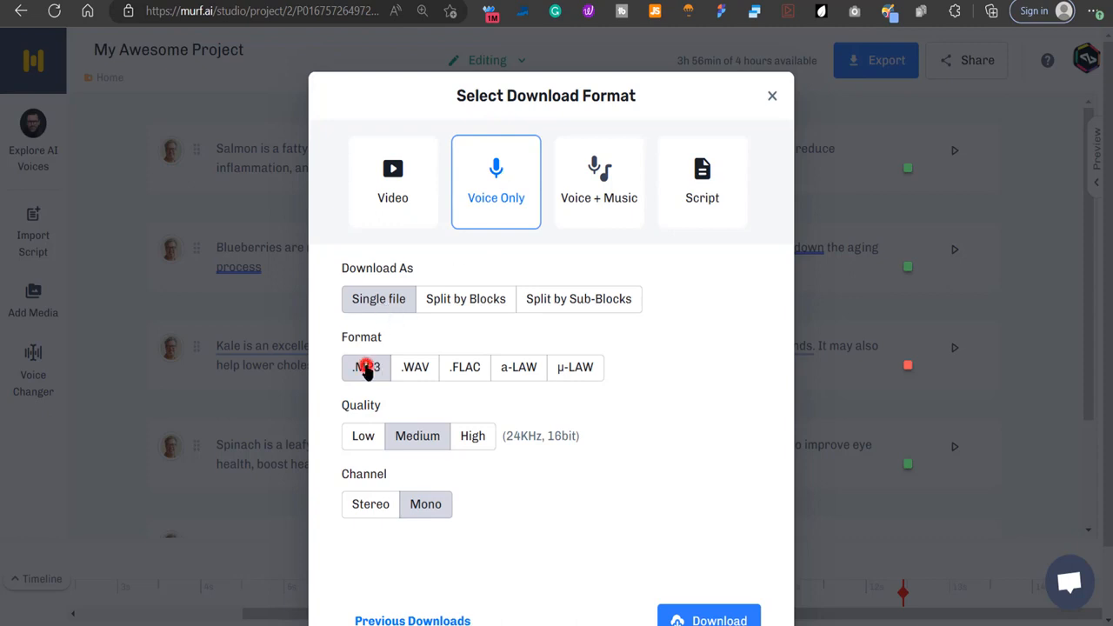
{"action": "left_click", "coordinate": [476, 440]}
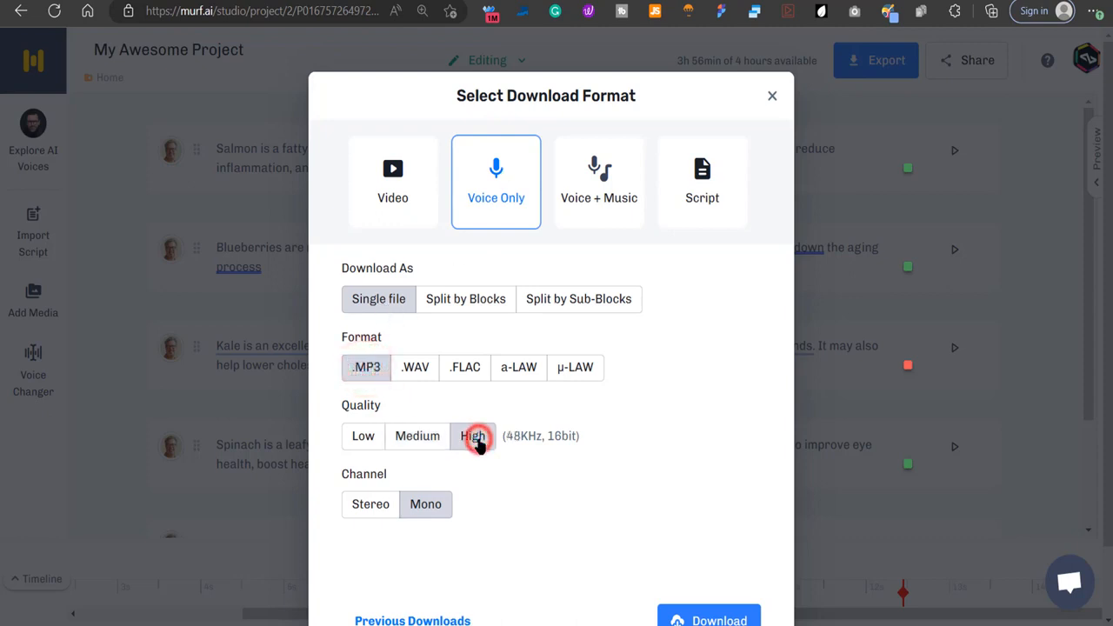
{"action": "left_click", "coordinate": [696, 619]}
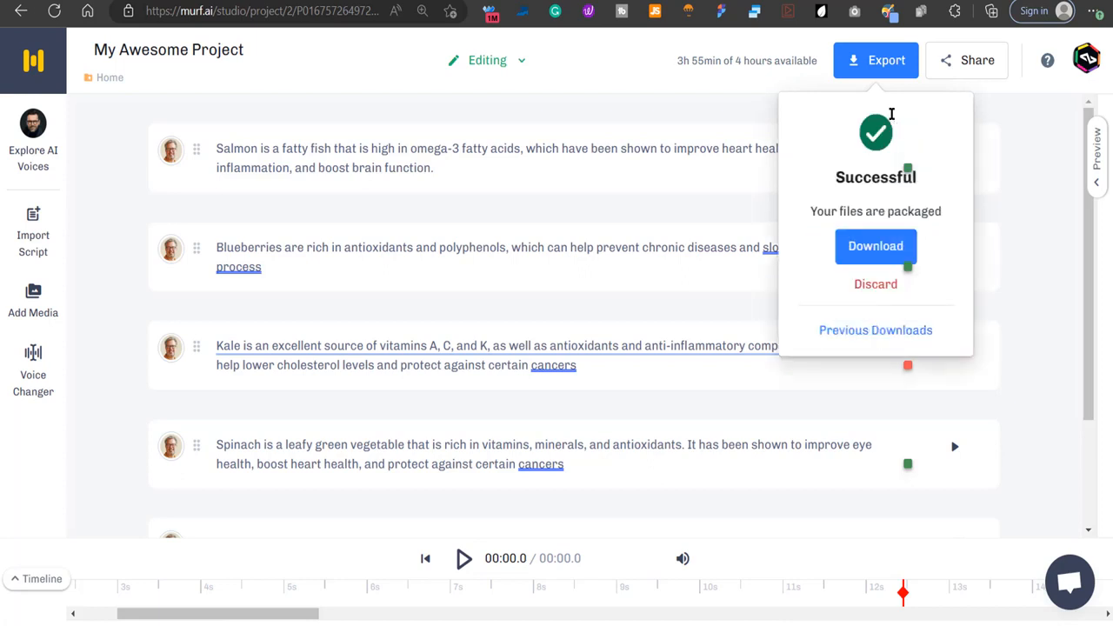
{"action": "left_click", "coordinate": [865, 248]}
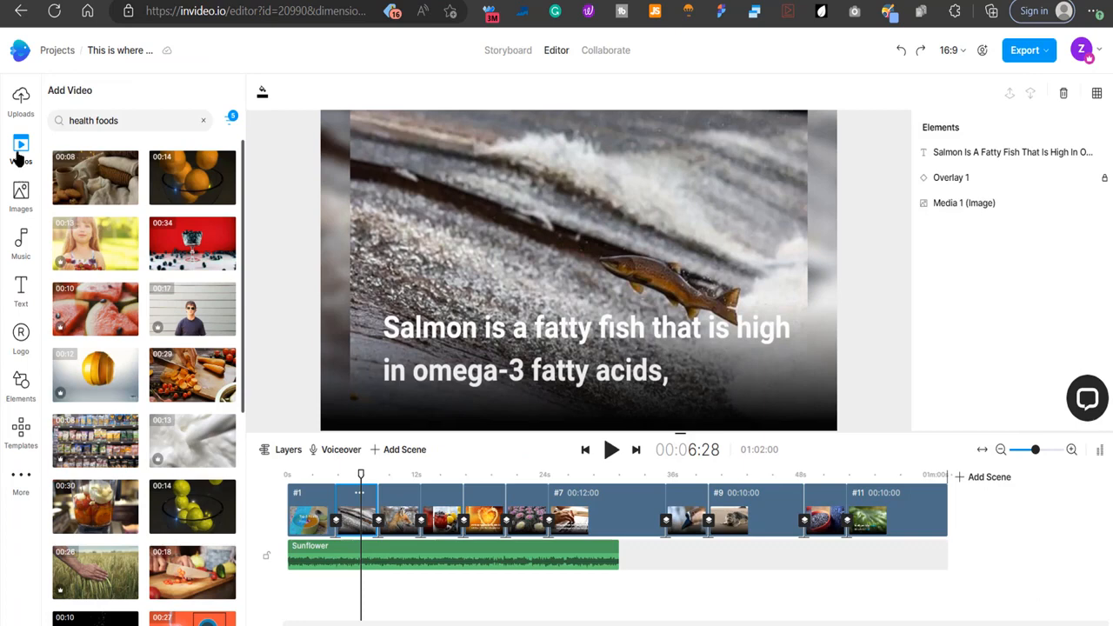
Switch to InVideo, upload the downloaded voiceover file, and place it on the timeline below the Sunflower music, starting at the beginning.
{"action": "left_click", "coordinate": [21, 99]}
{"action": "key", "text": "ctrl+j"}
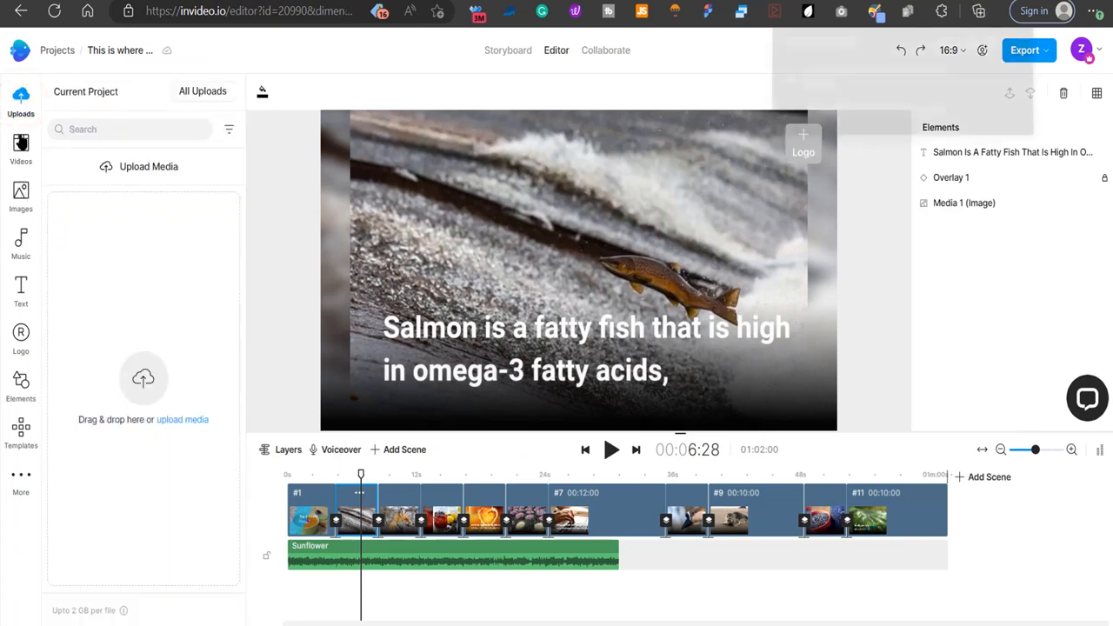
{"action": "left_click_drag", "start_coordinate": [817, 87], "coordinate": [111, 327]}
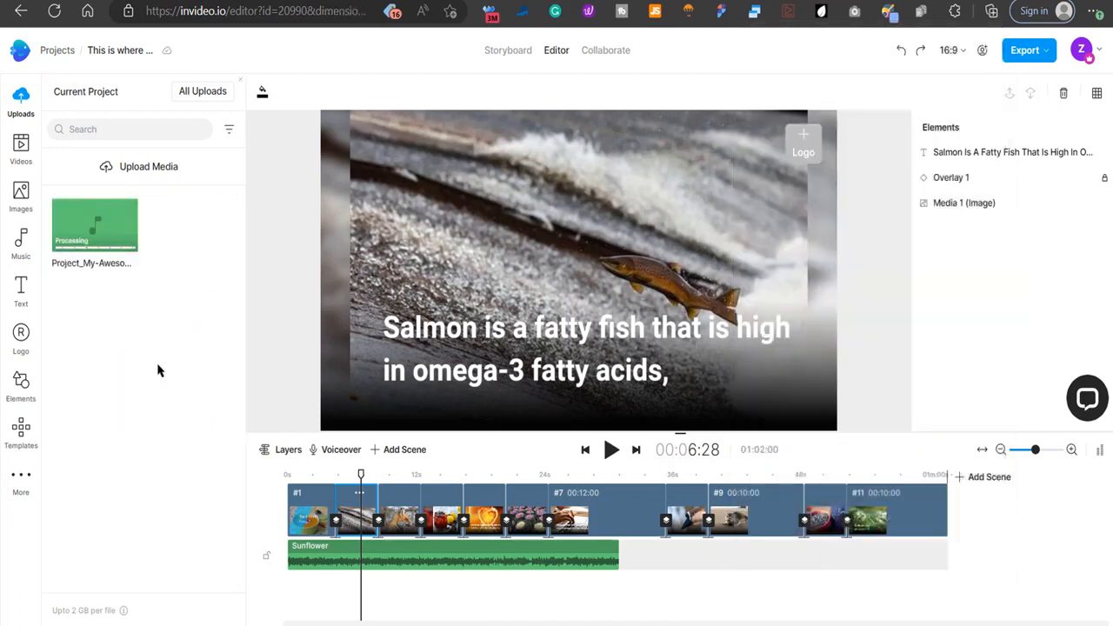
{"action": "mouse_move", "coordinate": [90, 233]}
{"action": "left_click_drag", "start_coordinate": [89, 233], "coordinate": [292, 596]}
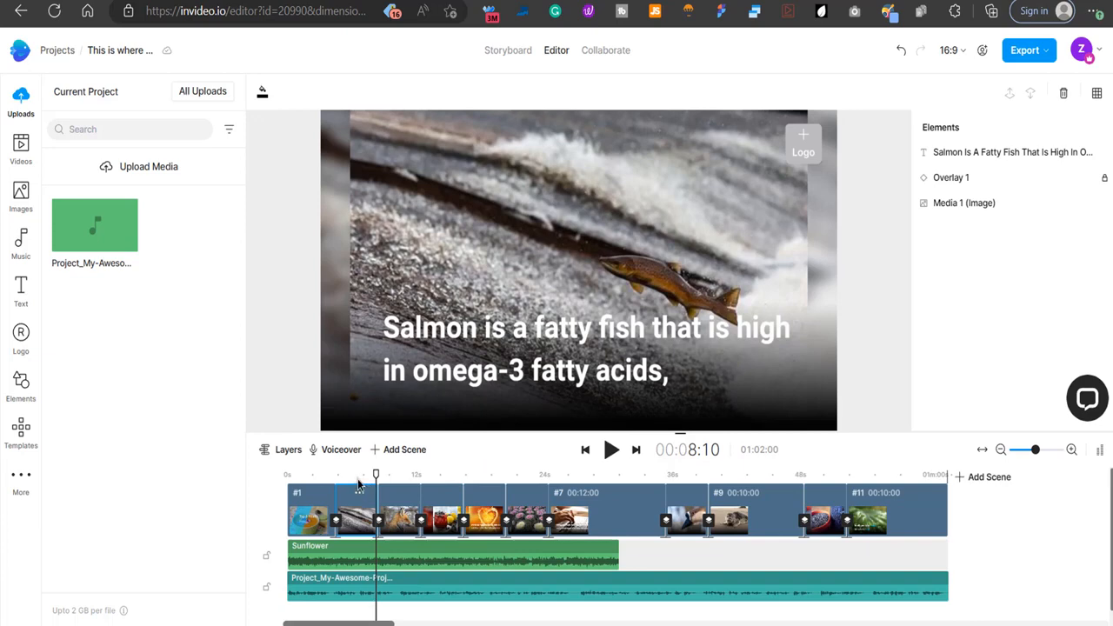
Lengthen the second scene by about 2 seconds and the third scene to 00:08:21 to match the voiceover.
{"action": "left_click", "coordinate": [357, 481]}
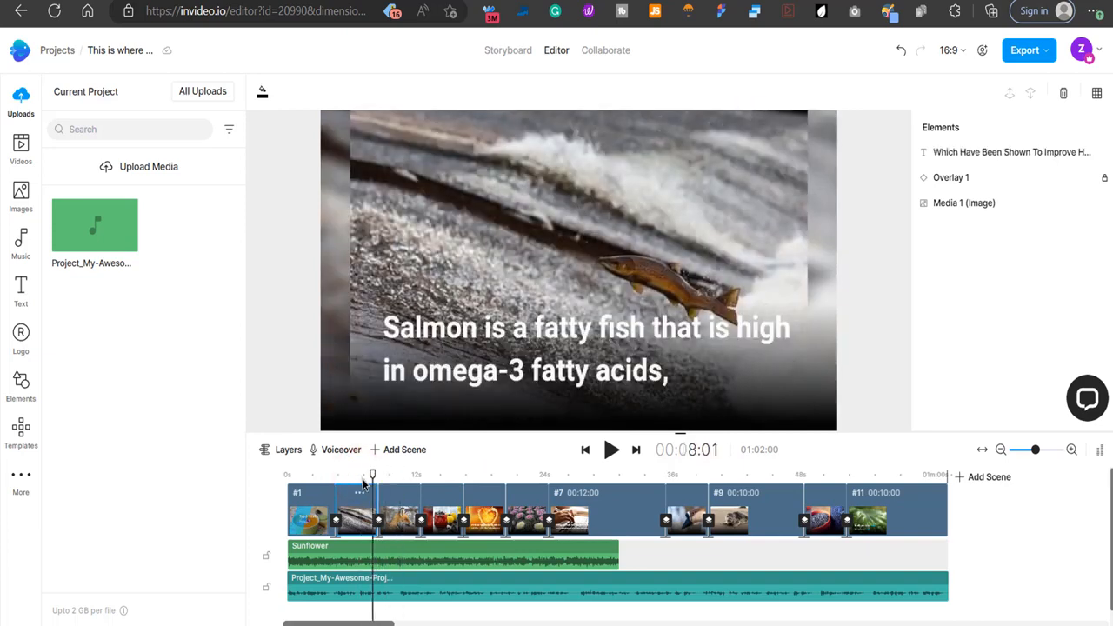
{"action": "left_click", "coordinate": [356, 480]}
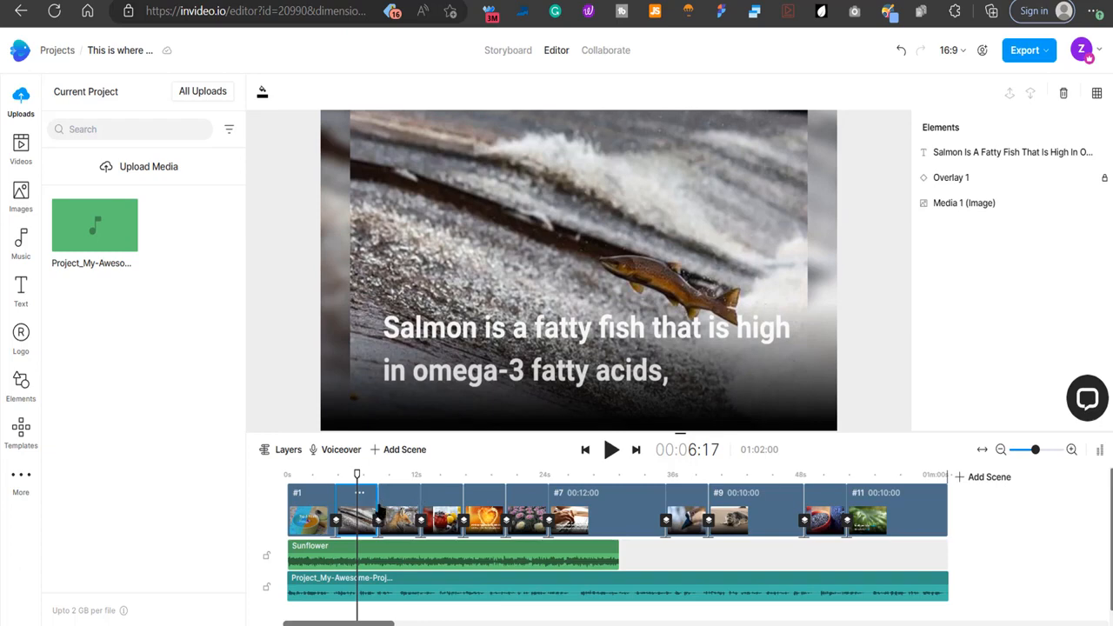
{"action": "left_click_drag", "start_coordinate": [374, 499], "coordinate": [397, 499]}
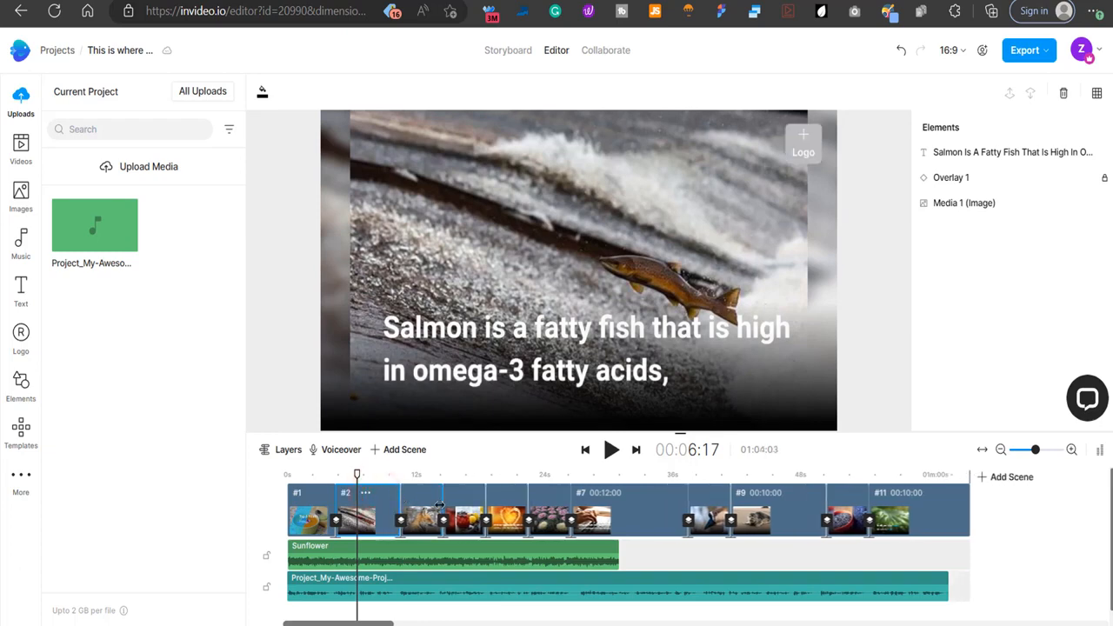
{"action": "left_click", "coordinate": [423, 497]}
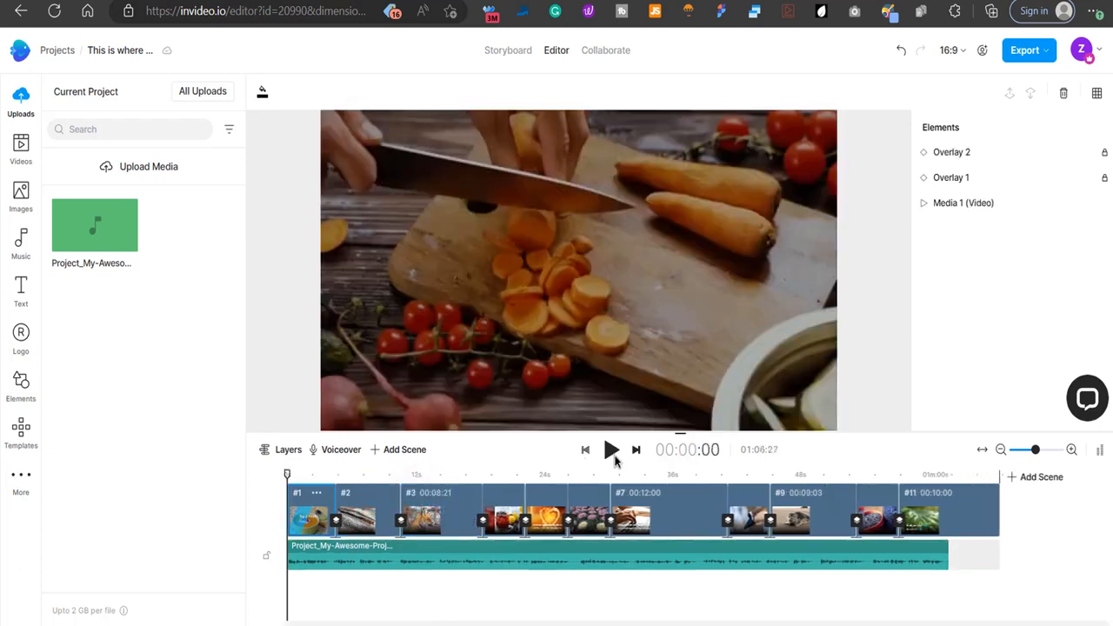
Play the video from the start into the salmon scene, and check the third scene's image and text.
{"action": "left_click", "coordinate": [613, 451]}
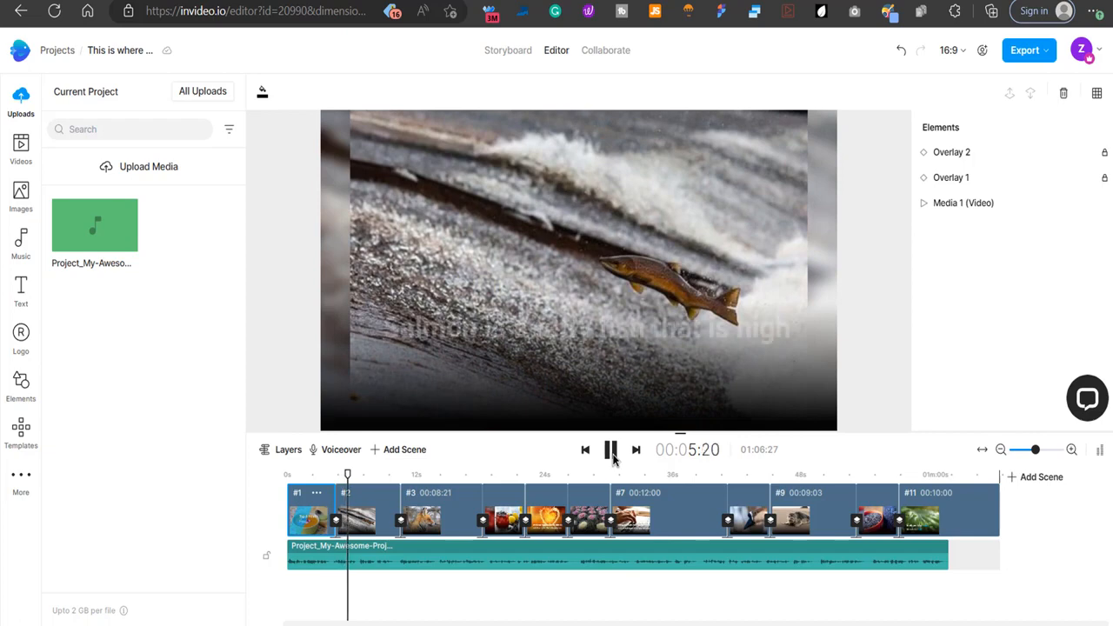
{"action": "left_click", "coordinate": [612, 449]}
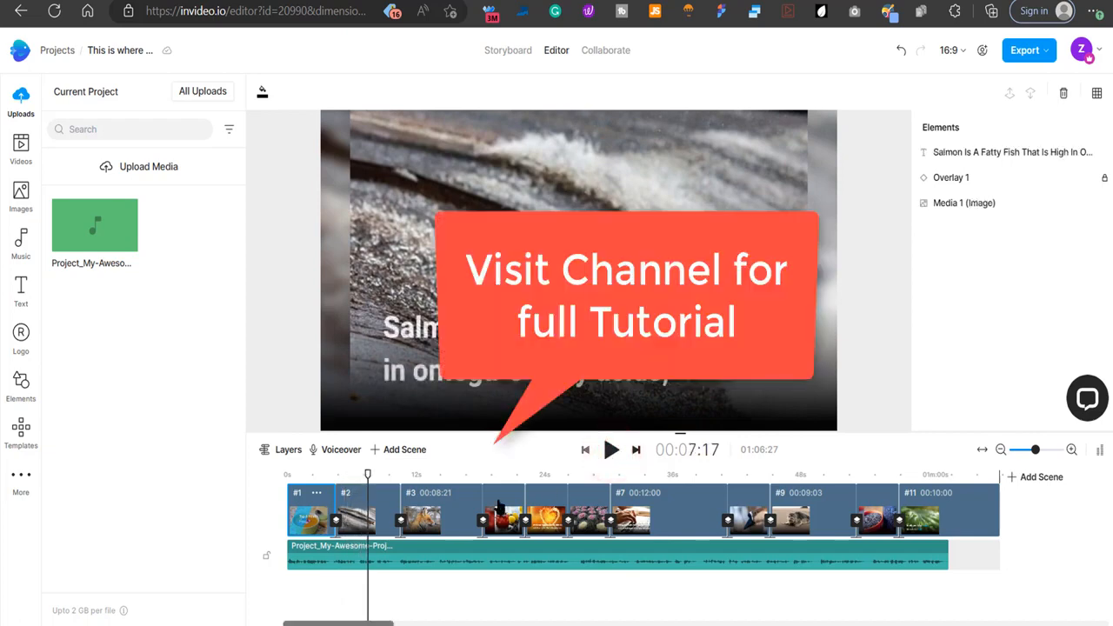
{"action": "left_click_drag", "start_coordinate": [368, 474], "coordinate": [423, 477]}
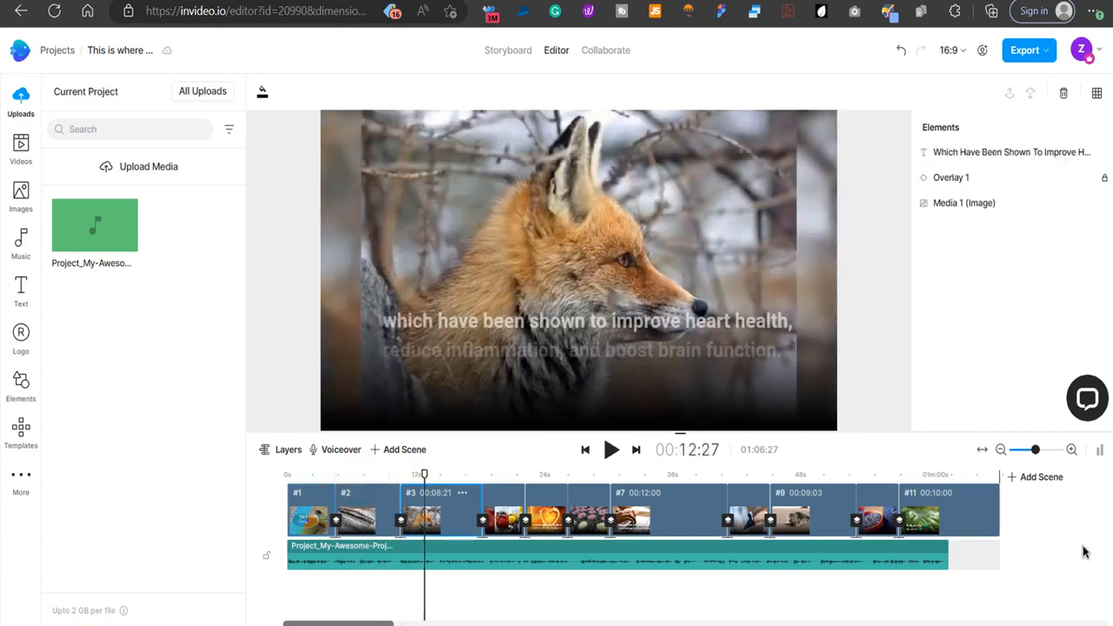
Shorten the last scene to end near the voiceover's end at about 01:01:22, and export the video in 1080p.
{"action": "left_click", "coordinate": [945, 475]}
{"action": "left_click_drag", "start_coordinate": [996, 516], "coordinate": [947, 516]}
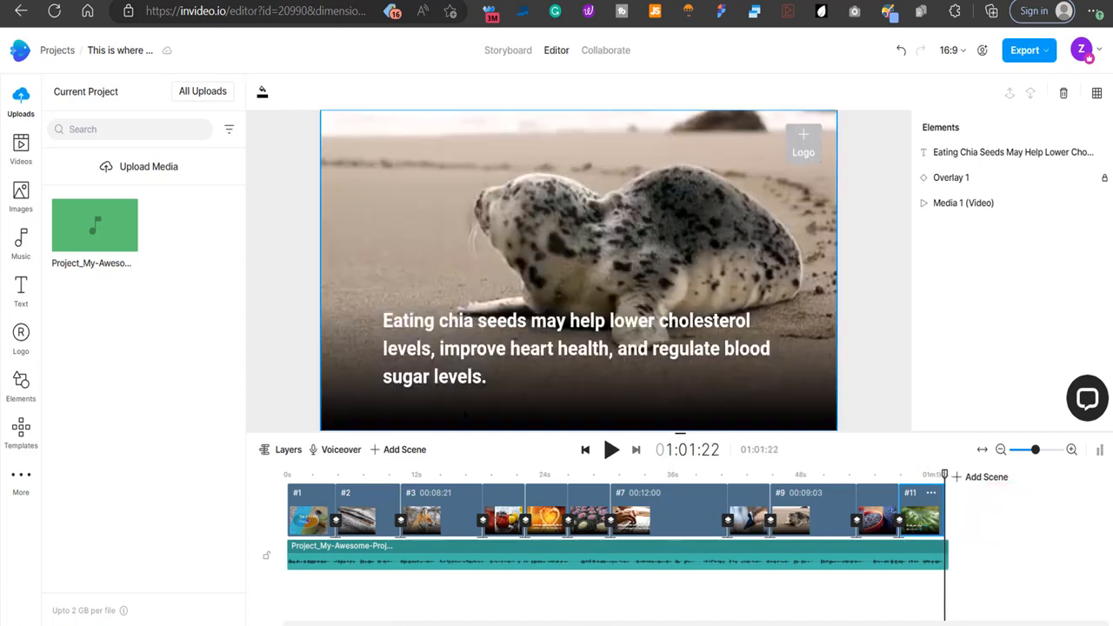
{"action": "left_click", "coordinate": [1046, 50]}
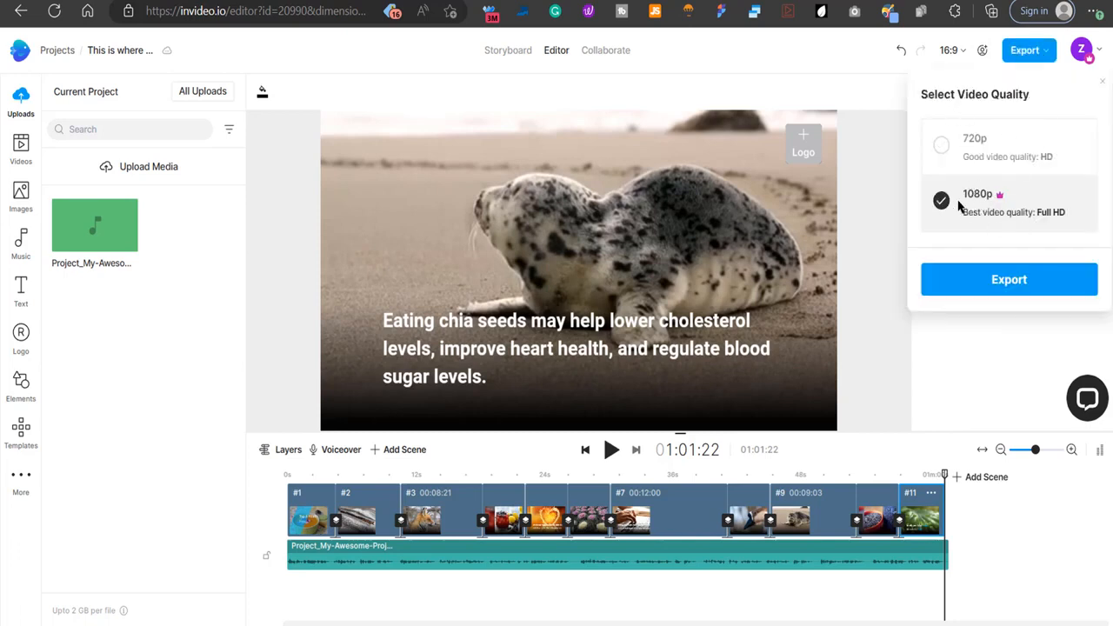
{"action": "left_click", "coordinate": [1009, 283]}
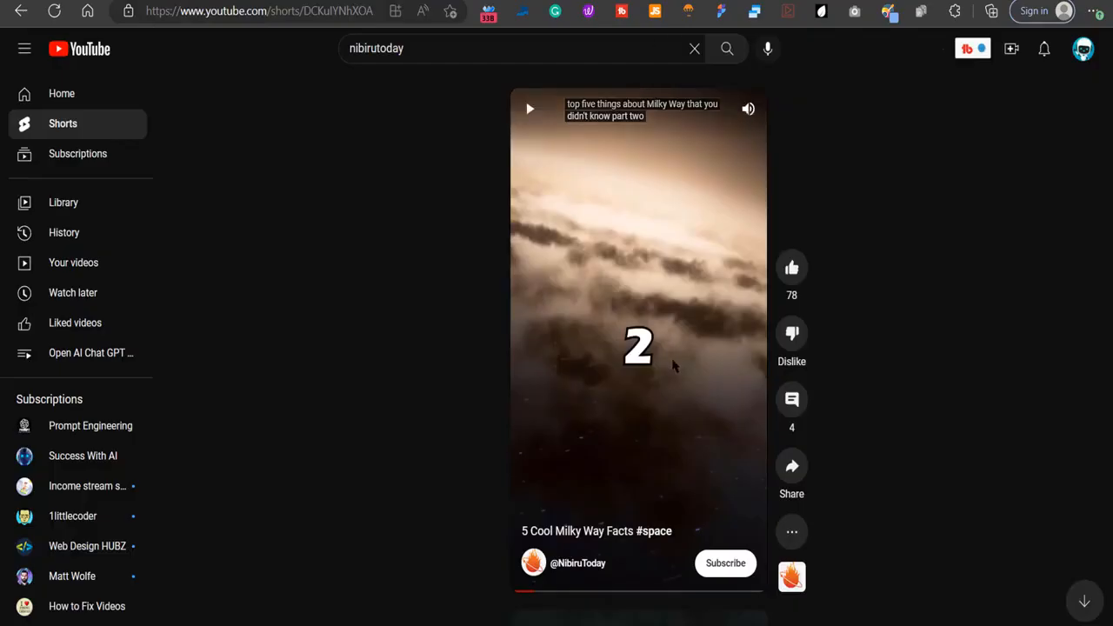
Switch to YouTube and play the NibiruToday short "5 Cool Milky Way Facts".
{"action": "left_click", "coordinate": [672, 364]}
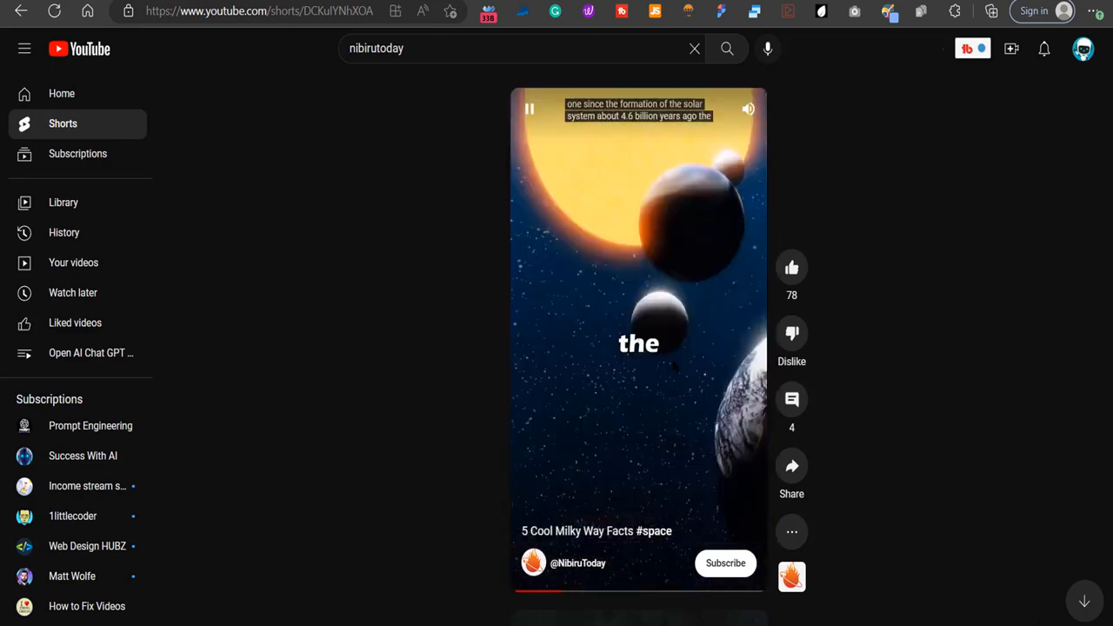
{"action": "left_click", "coordinate": [596, 318]}
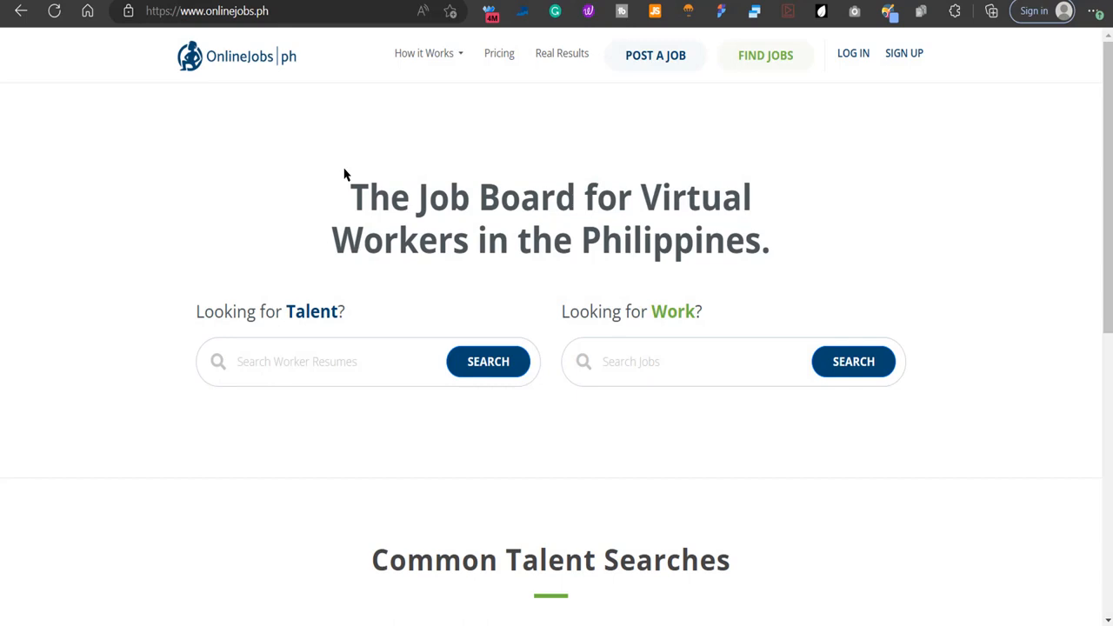
{"action": "left_click_drag", "start_coordinate": [345, 172], "coordinate": [800, 249]}
{"action": "left_click", "coordinate": [805, 245]}
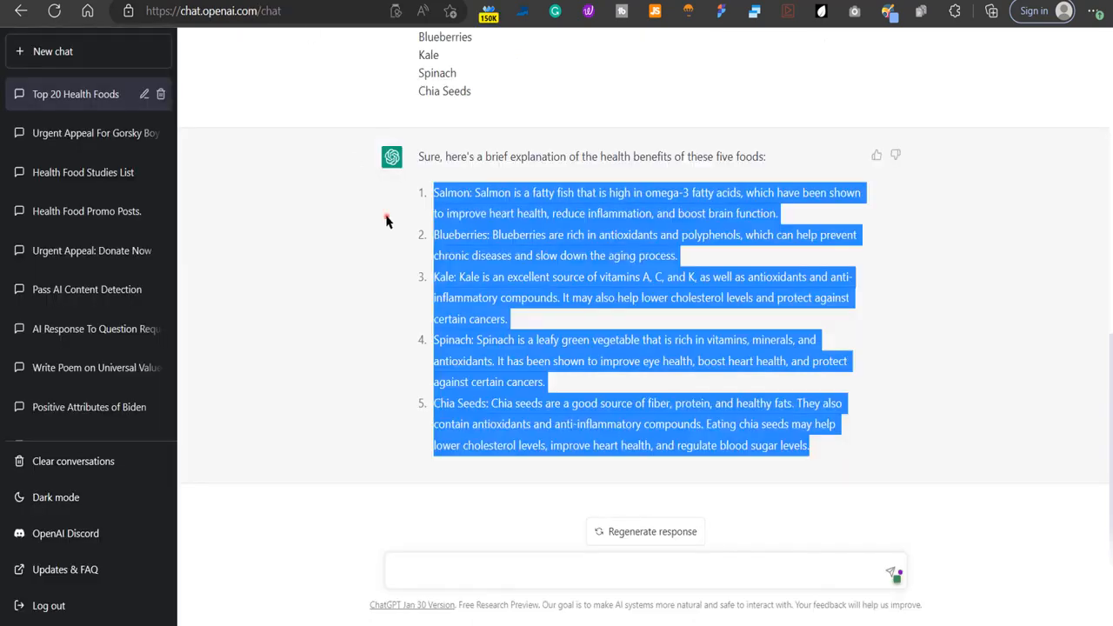
{"action": "left_click", "coordinate": [387, 222]}
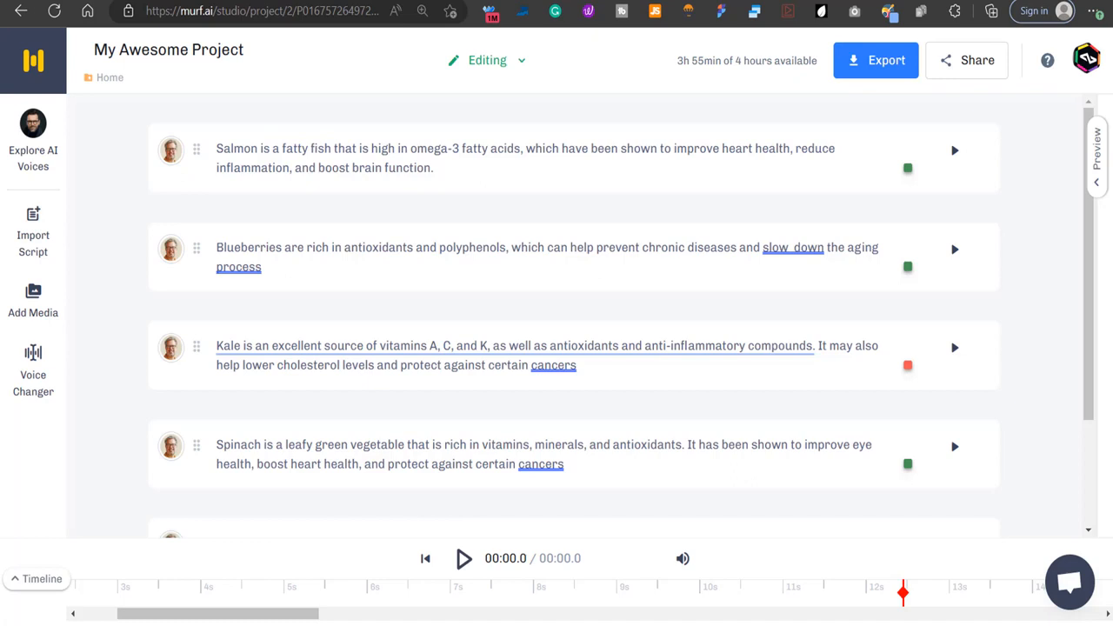
{"action": "left_click", "coordinate": [126, 120]}
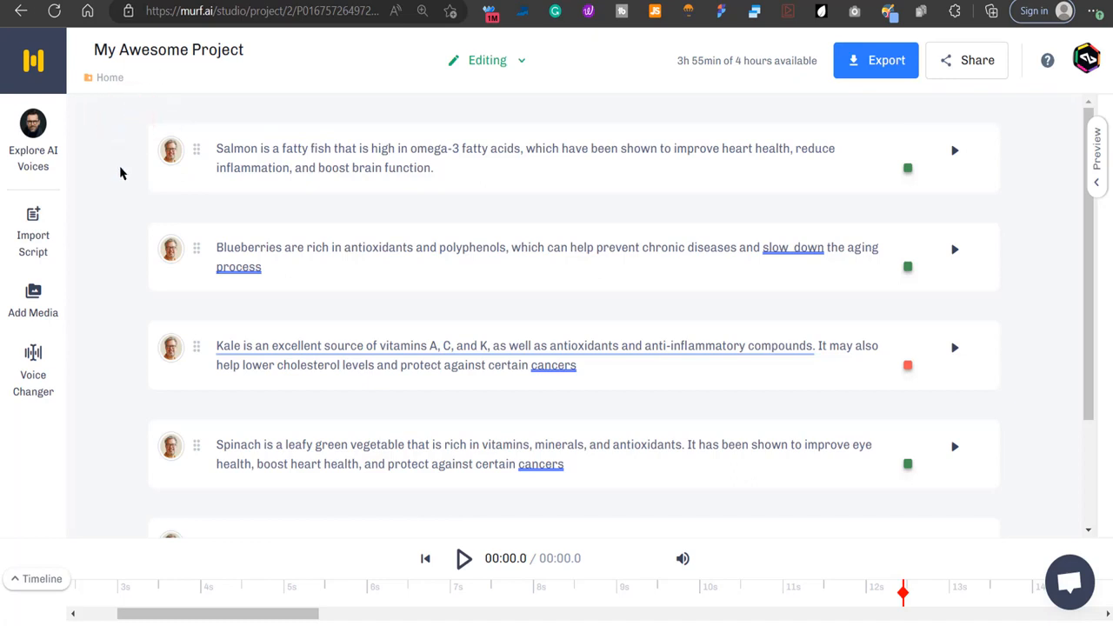